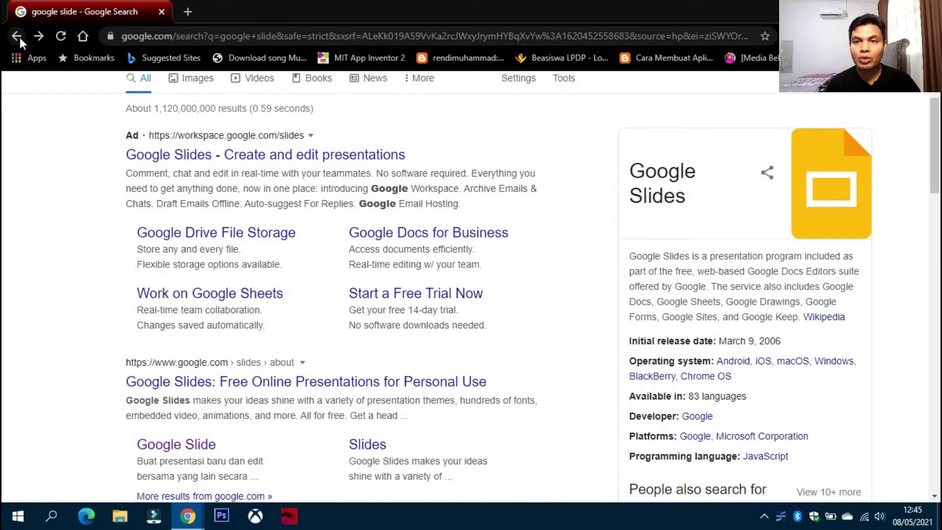
Open the 'Google Slide' sitelink from the search results in a new browser tab.
scroll(296, 184, up, 2)
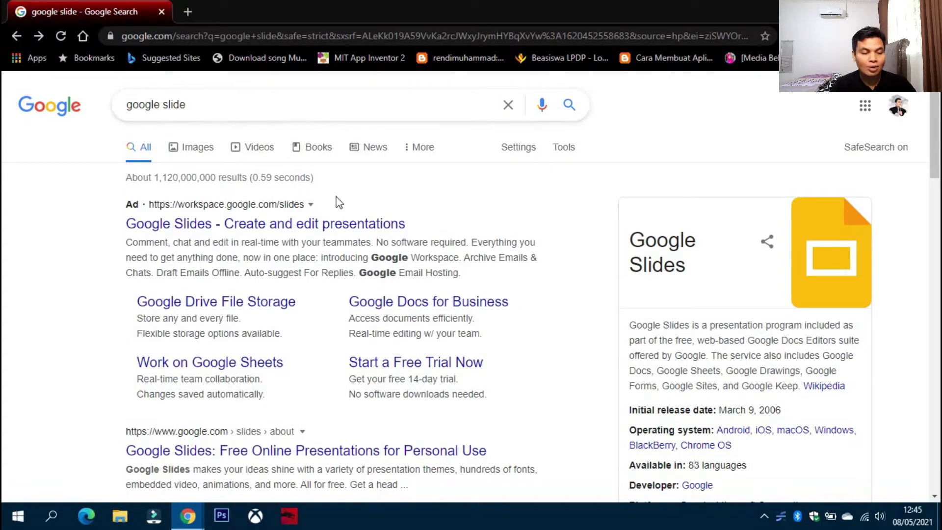
scroll(336, 202, down, 3)
scroll(294, 236, down, 1)
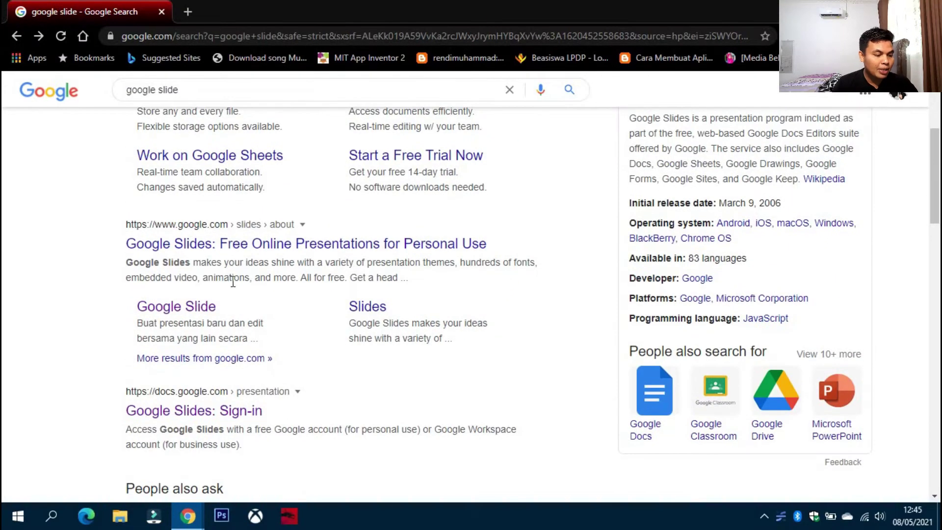
right_click(165, 308)
key(Escape)
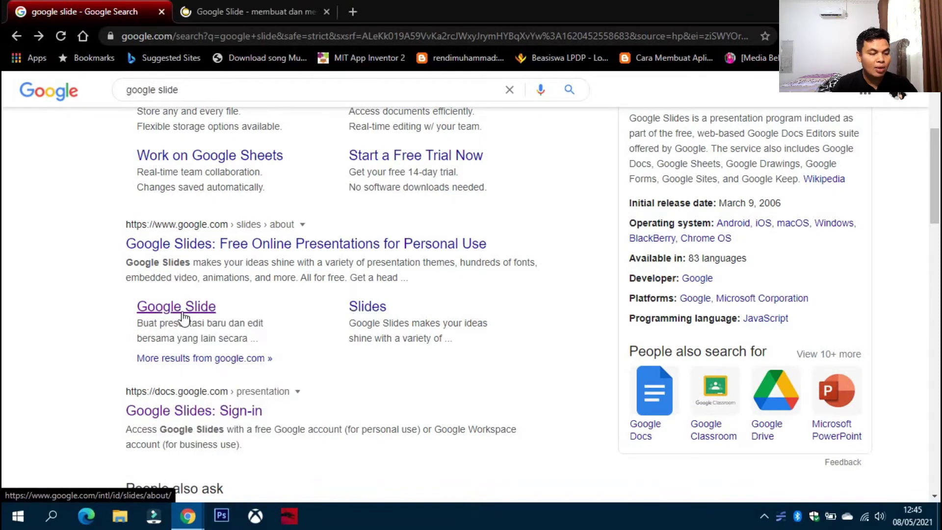
Switch to the 'Google Slide - membuat dan me…' tab showing the Slides introduction page.
click(258, 20)
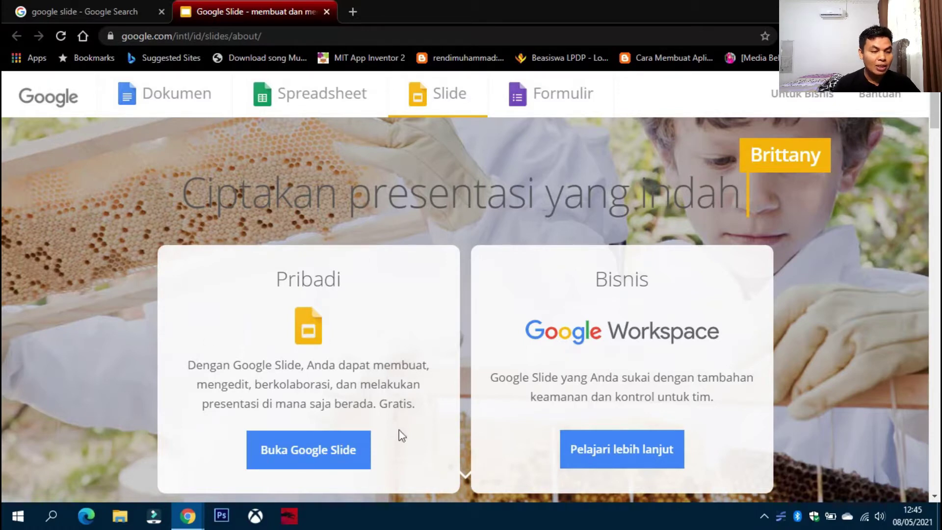
Go to the personal Slides home page via 'Buka Google Slide' under Pribadi.
click(339, 451)
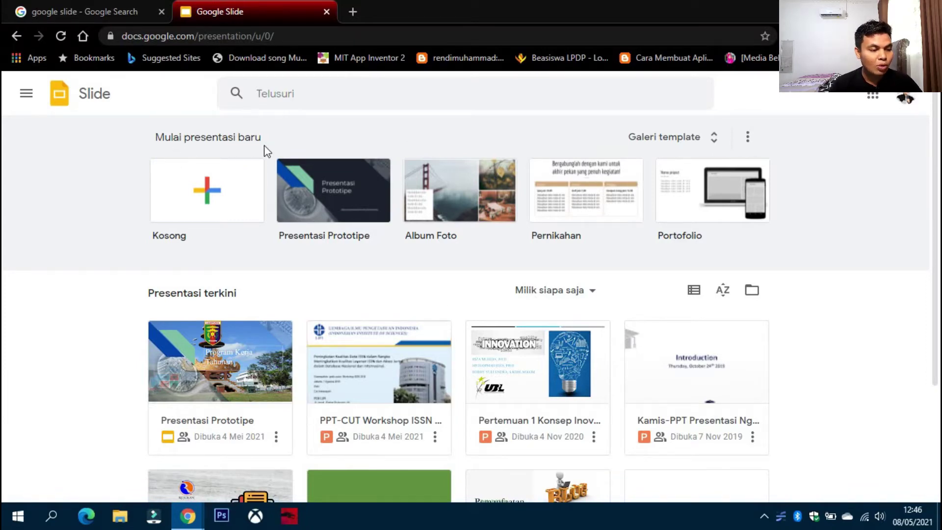
Open the Google Slides template gallery and browse its template categories.
click(662, 142)
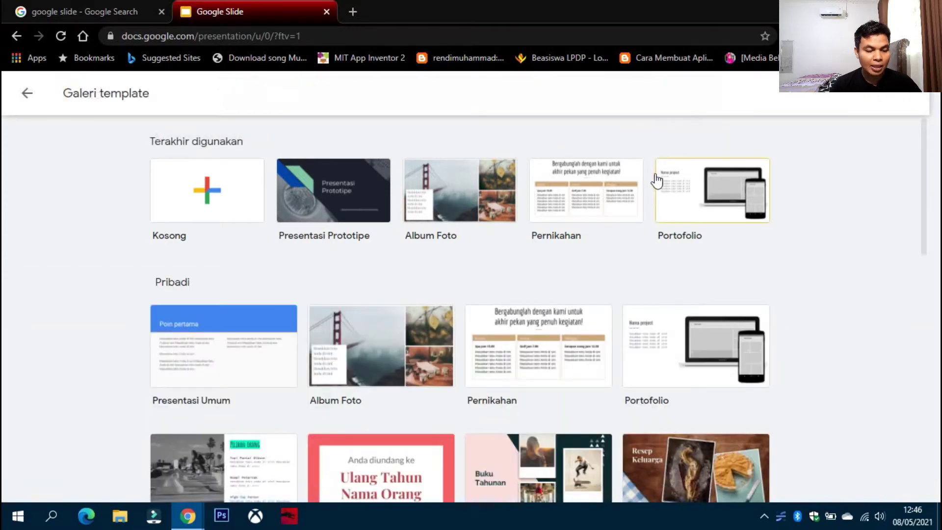
scroll(647, 206, down, 2)
scroll(644, 234, down, 3)
scroll(652, 228, down, 4)
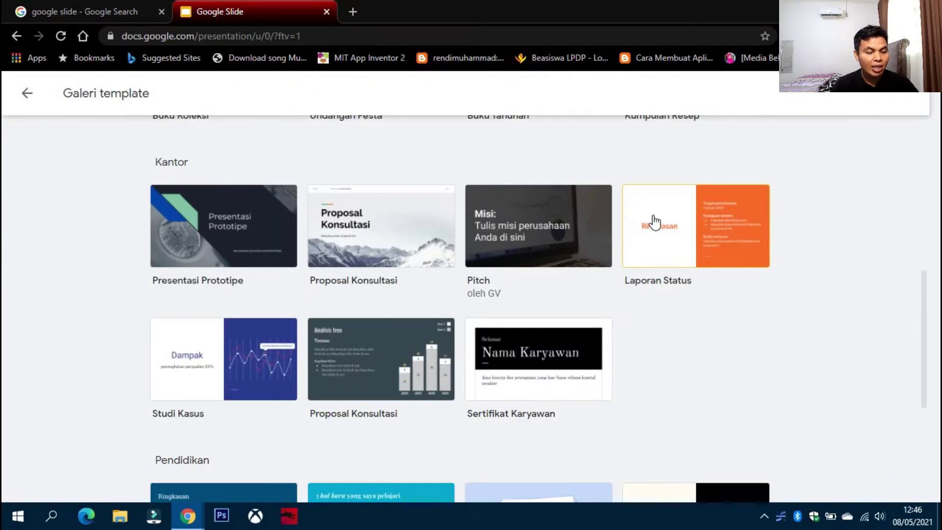
scroll(653, 221, down, 4)
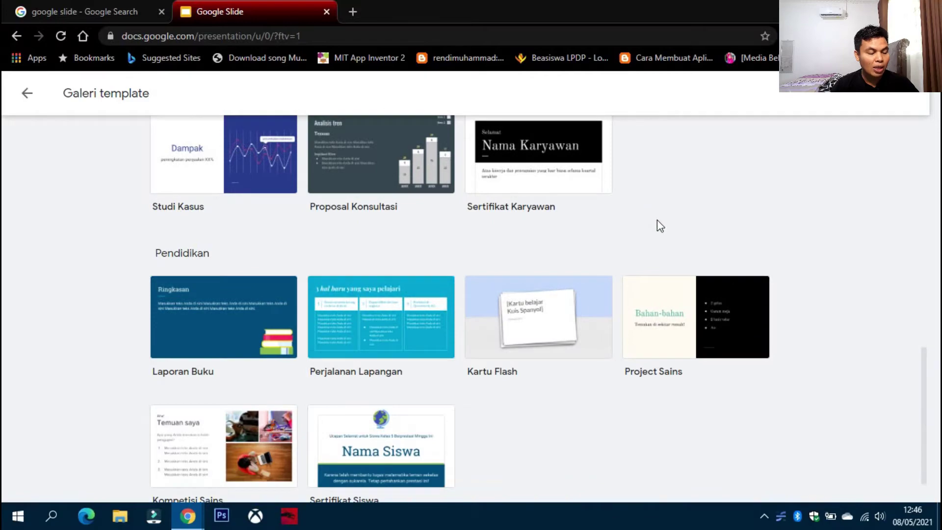
scroll(657, 225, up, 5)
scroll(657, 224, up, 5)
scroll(658, 223, up, 2)
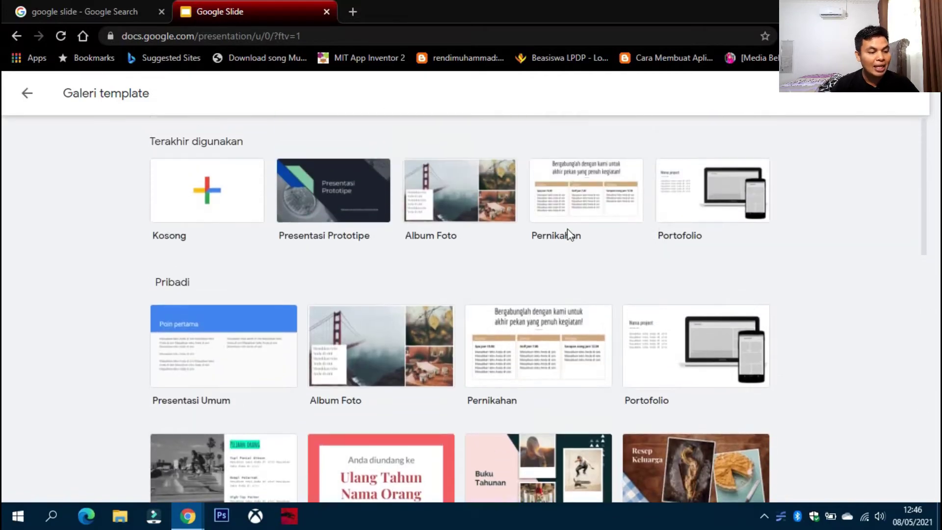
Start a new presentation from the Proposal Konsultasi template in the Kantor section.
scroll(180, 278, down, 1)
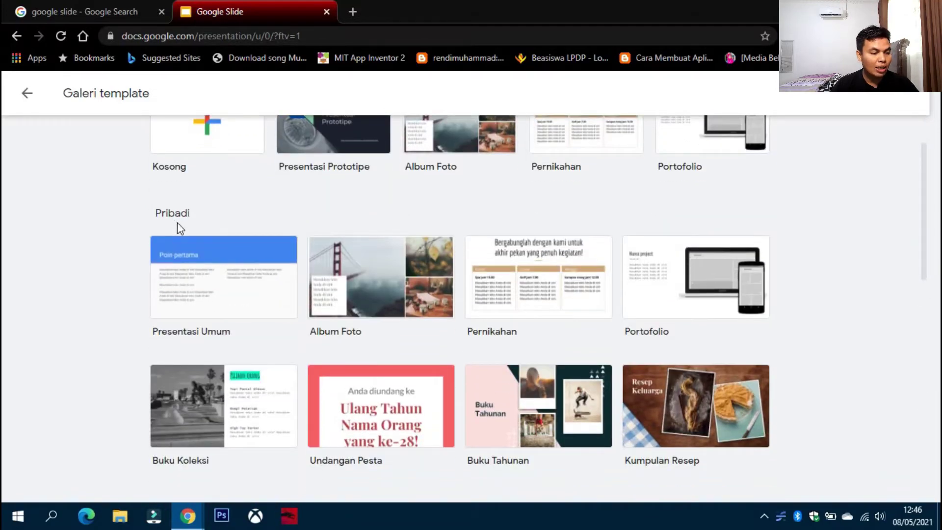
scroll(178, 228, down, 3)
scroll(182, 231, down, 2)
scroll(186, 234, down, 2)
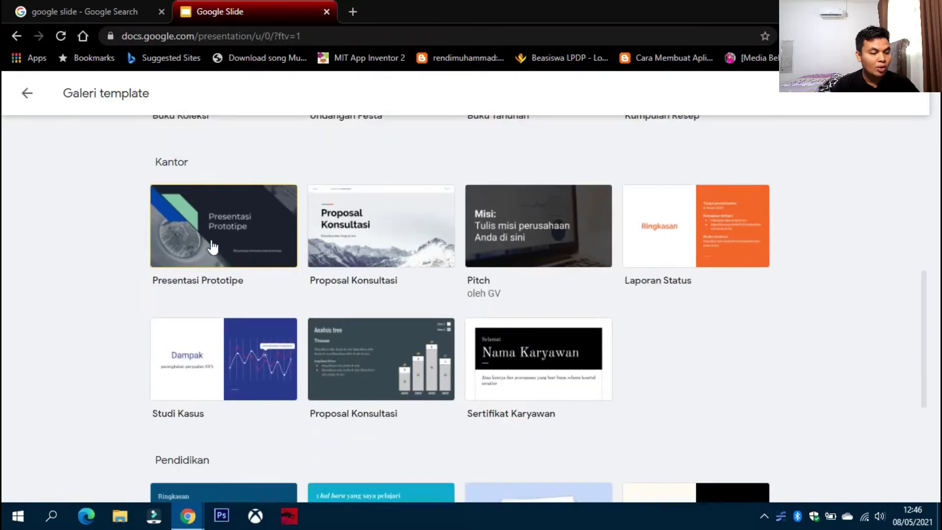
scroll(212, 247, down, 1)
scroll(221, 265, down, 1)
scroll(231, 286, down, 1)
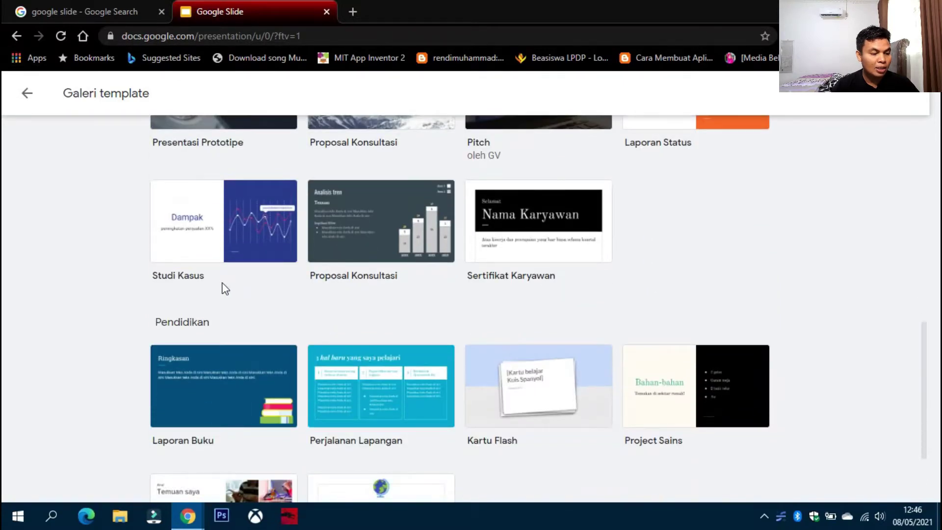
scroll(177, 308, down, 2)
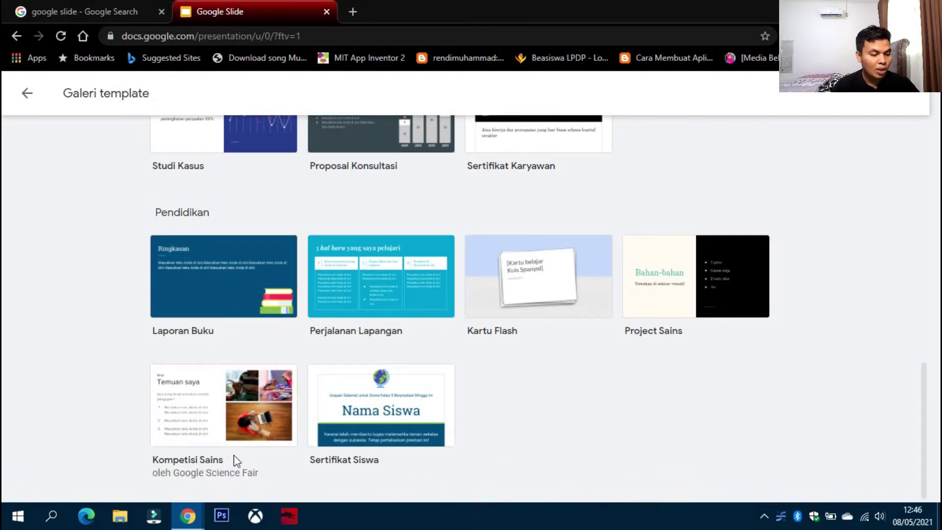
scroll(314, 407, up, 5)
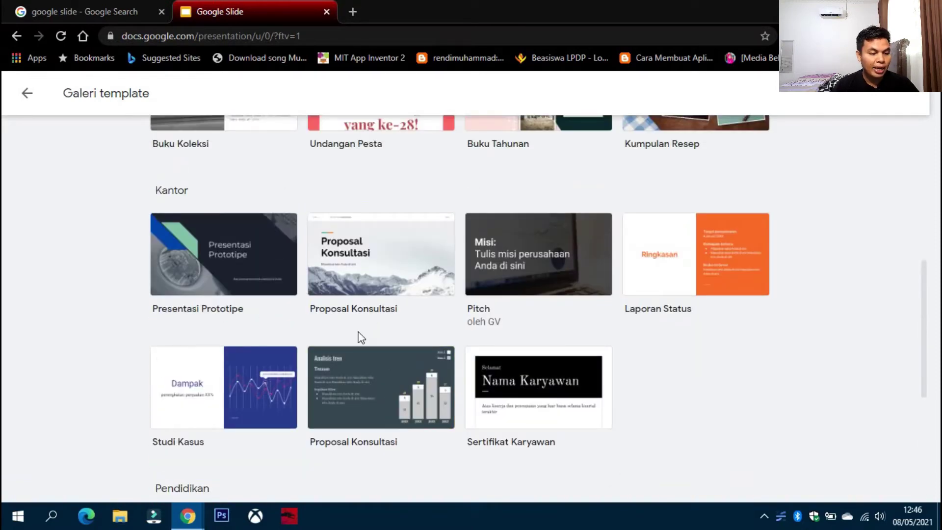
click(387, 276)
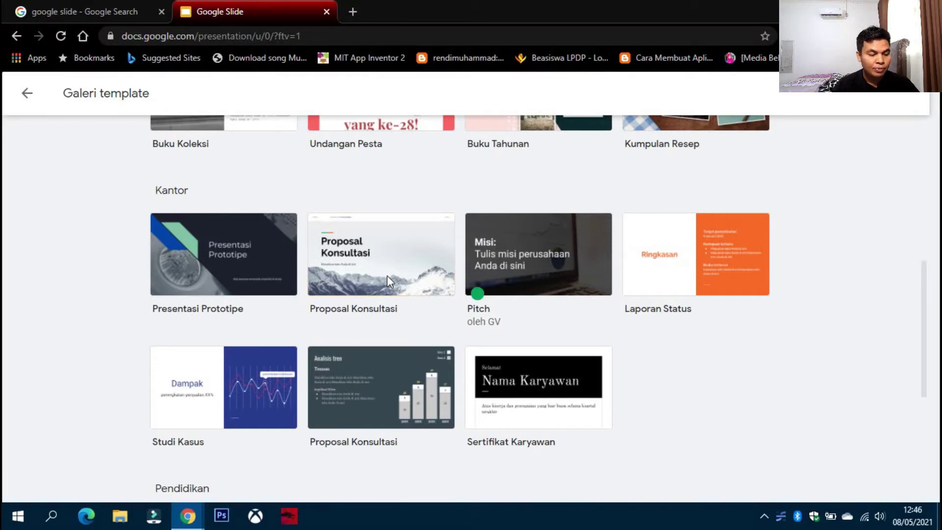
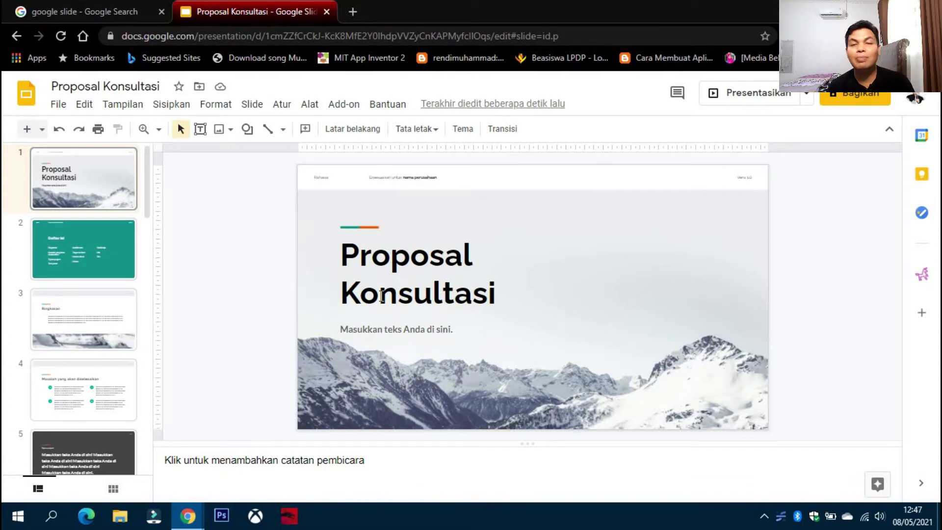
Browse the menus and scroll through the slide filmstrip.
click(57, 105)
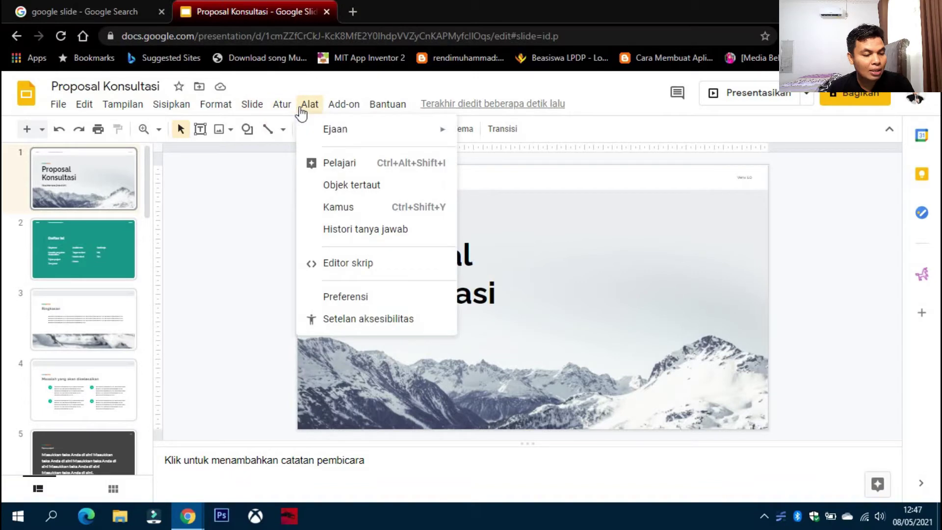
mouse_move(387, 104)
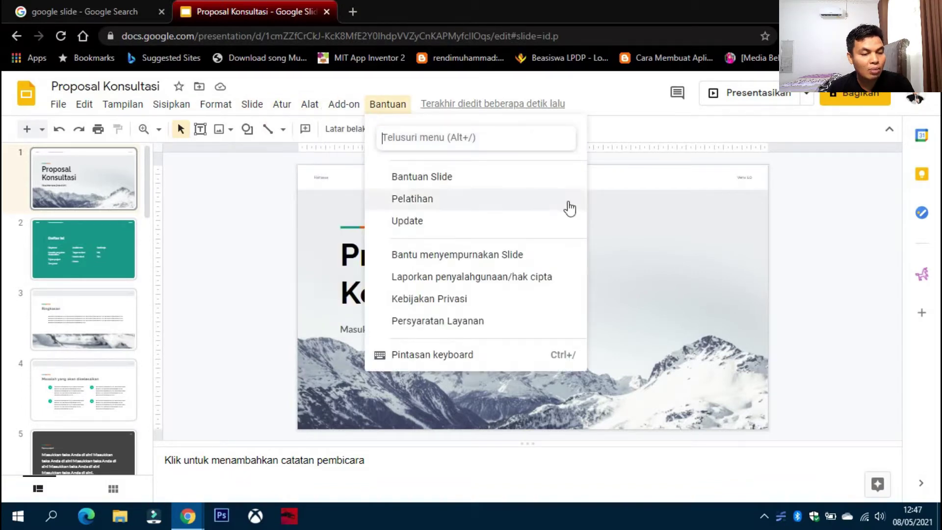
scroll(732, 249, down, 1)
scroll(733, 249, down, 1)
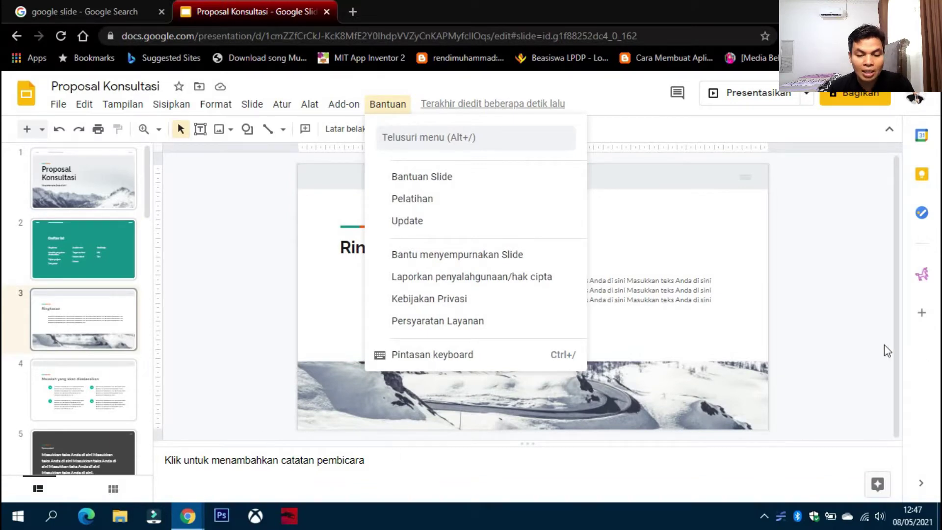
scroll(869, 193, up, 1)
scroll(814, 199, down, 1)
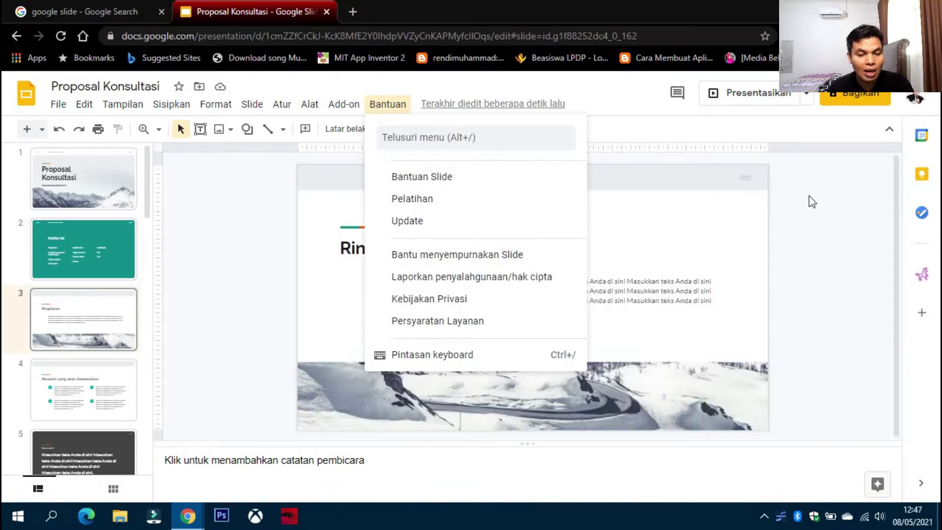
click(265, 325)
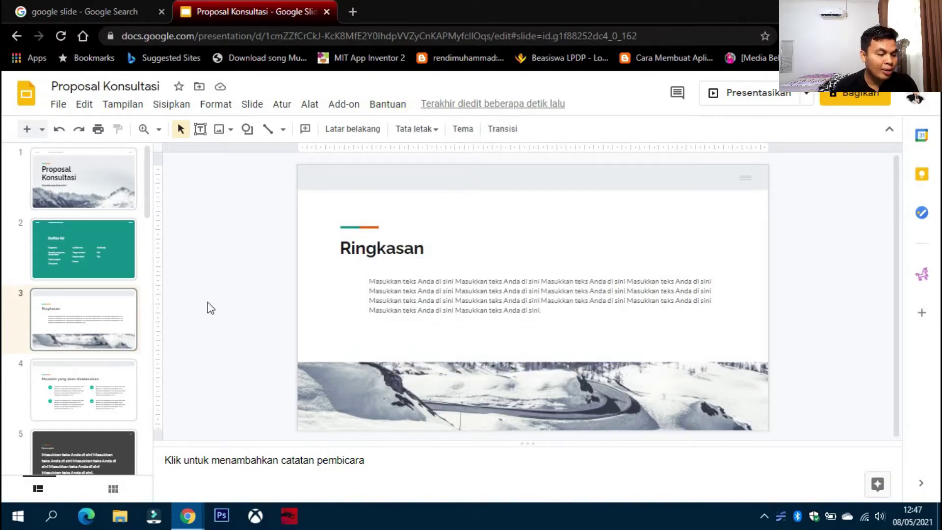
scroll(372, 294, up, 1)
scroll(74, 201, down, 2)
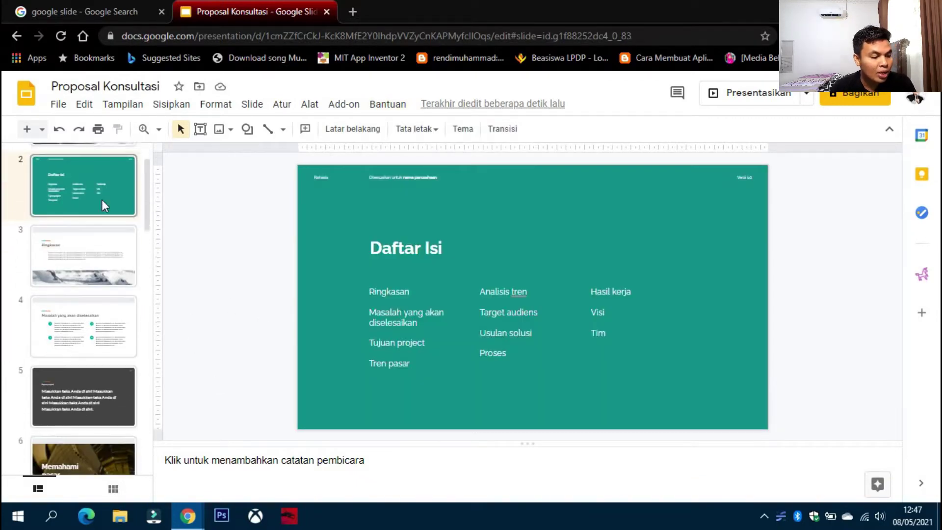
mouse_move(143, 200)
mouse_down()
mouse_move(142, 470)
mouse_move(160, 160)
mouse_up()
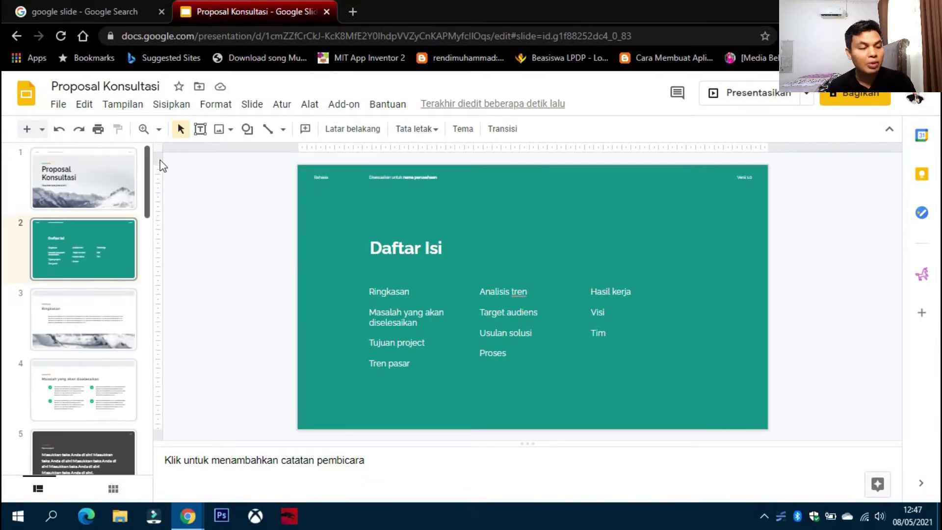
Preview the title, Daftar Isi, Ringkasan and Masalah slides, ending on the title slide.
click(108, 178)
click(96, 242)
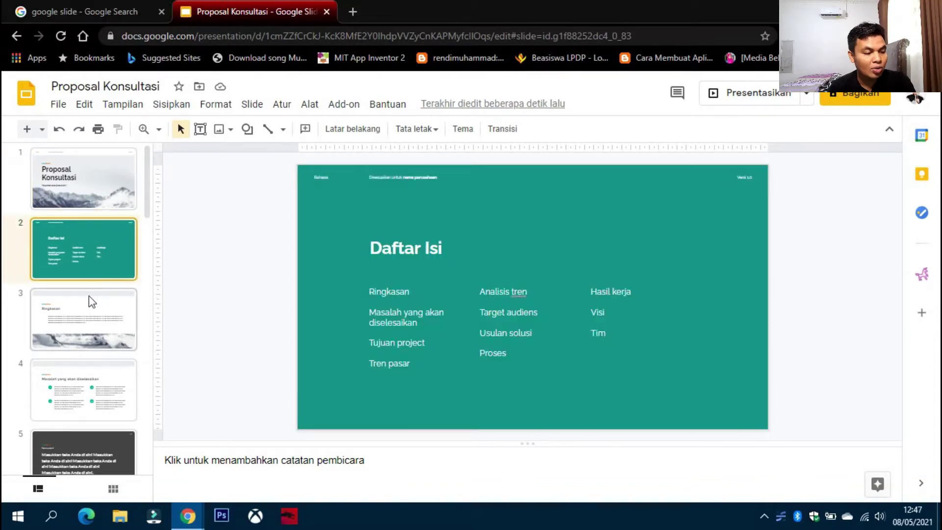
click(88, 315)
click(90, 270)
click(84, 205)
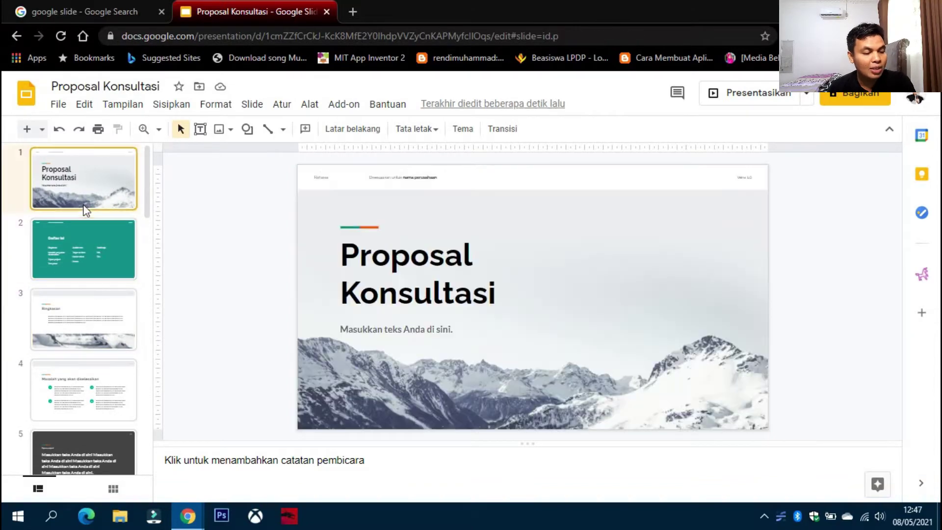
click(72, 245)
click(68, 309)
click(70, 380)
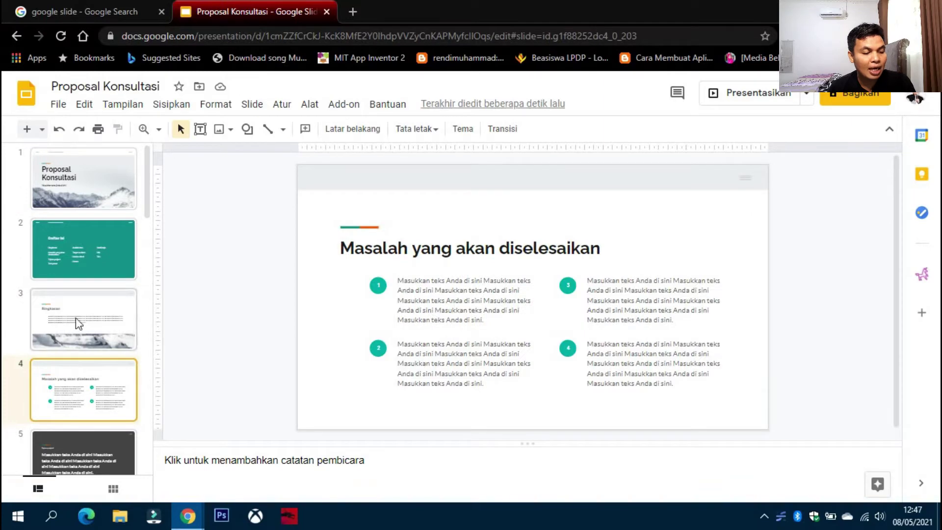
click(73, 185)
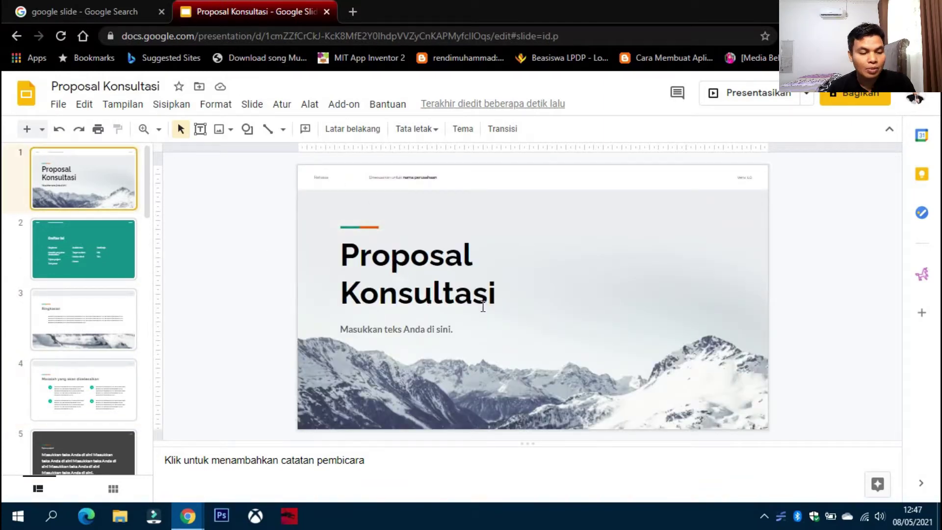
Replace 'Konsultasi' with 'Skripsi' in the title.
drag(483, 307, 342, 293)
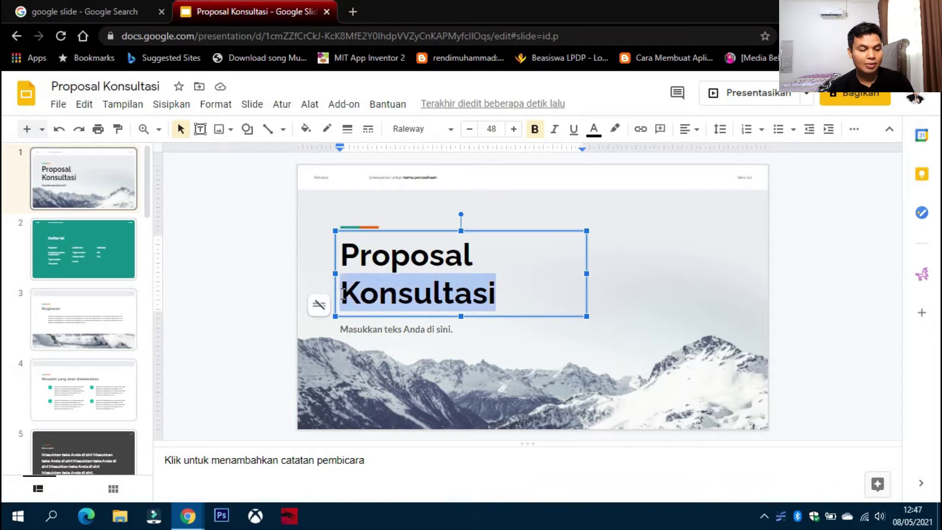
text(SKRI)
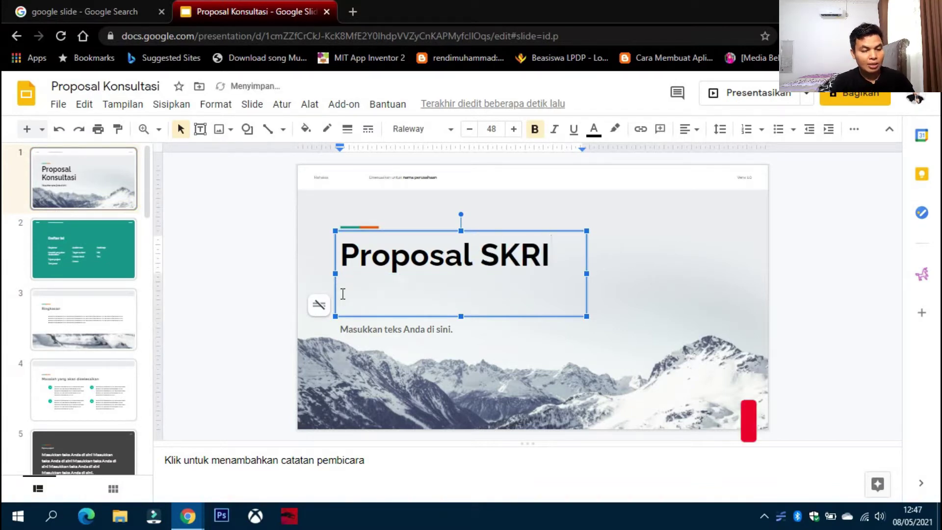
key(BackSpace)
key(BackSpace)
key(BackSpace)
text(kripsi)
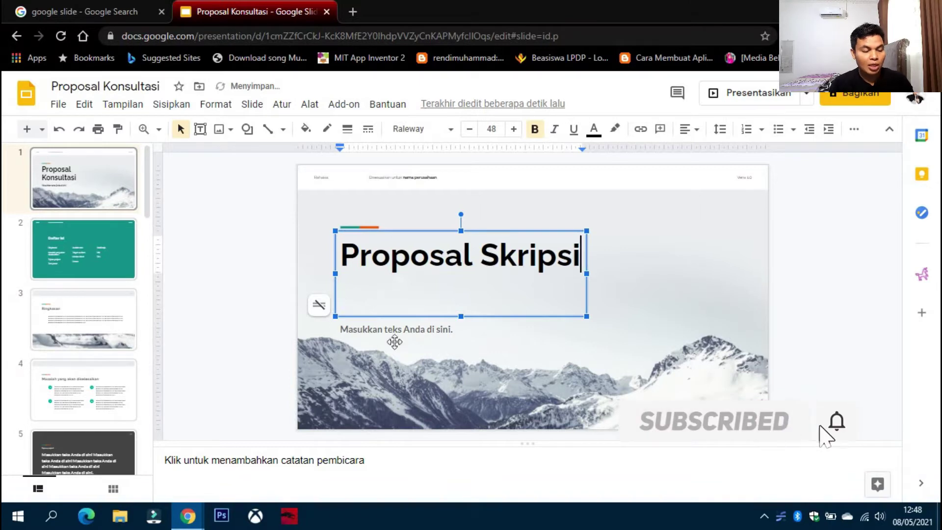
Replace the subtitle placeholder with the author's name.
click(364, 330)
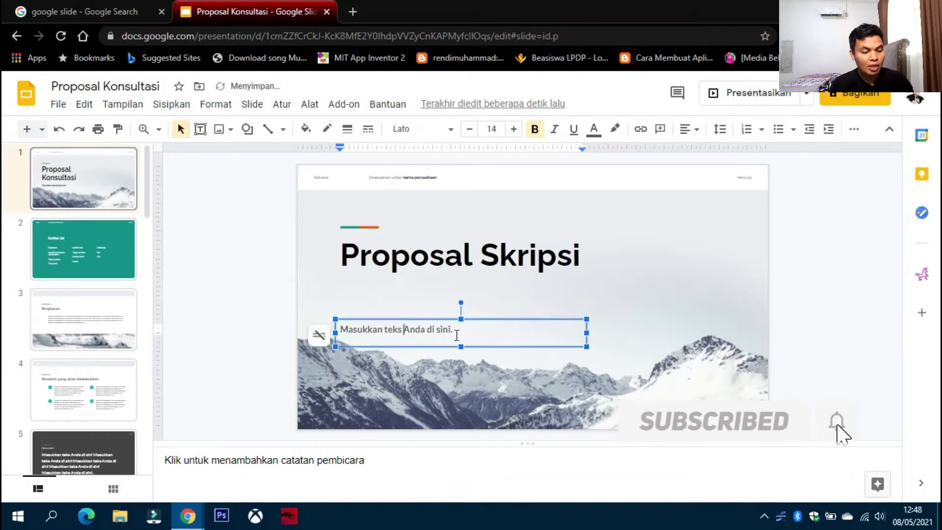
triple_click(351, 331)
text(Robby Yu)
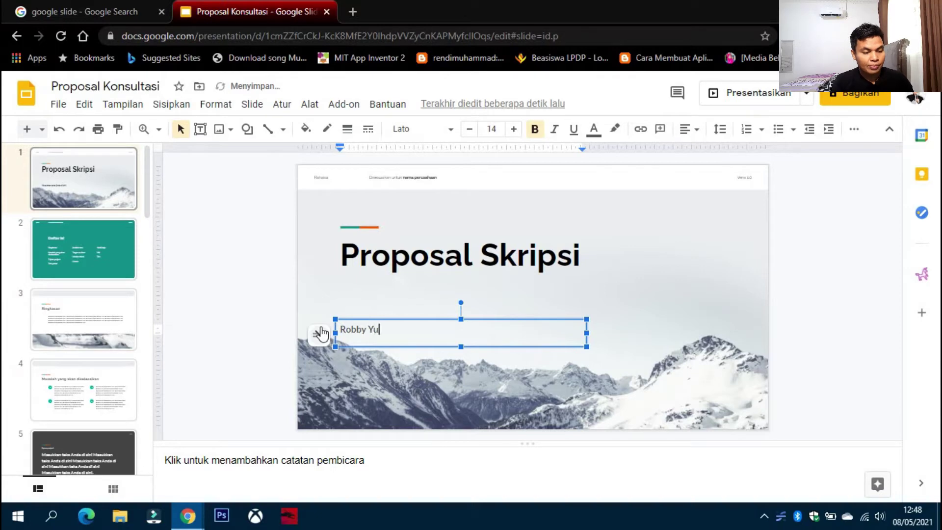
text(li Endra)
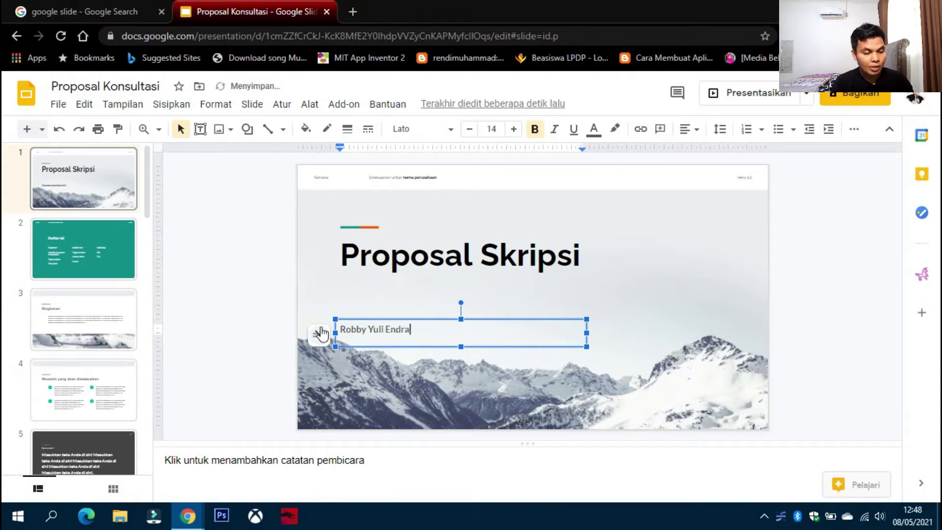
click(434, 275)
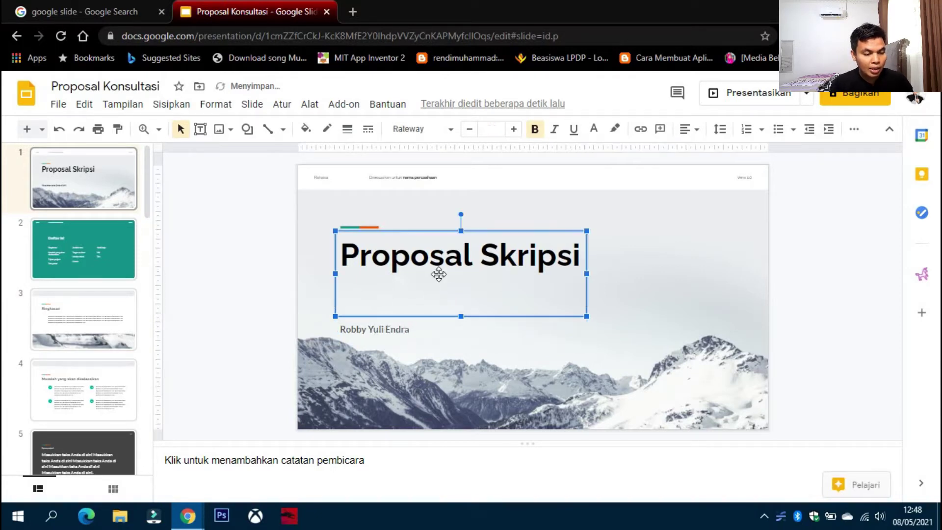
Add a second title line reading 'Smart Class basis IOT'.
click(581, 267)
key(Return)
text(S)
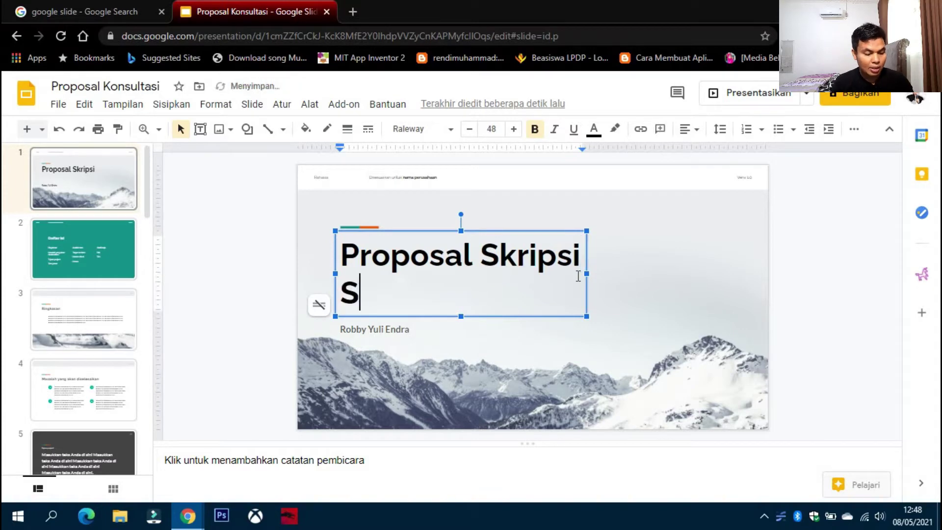
text(mart V)
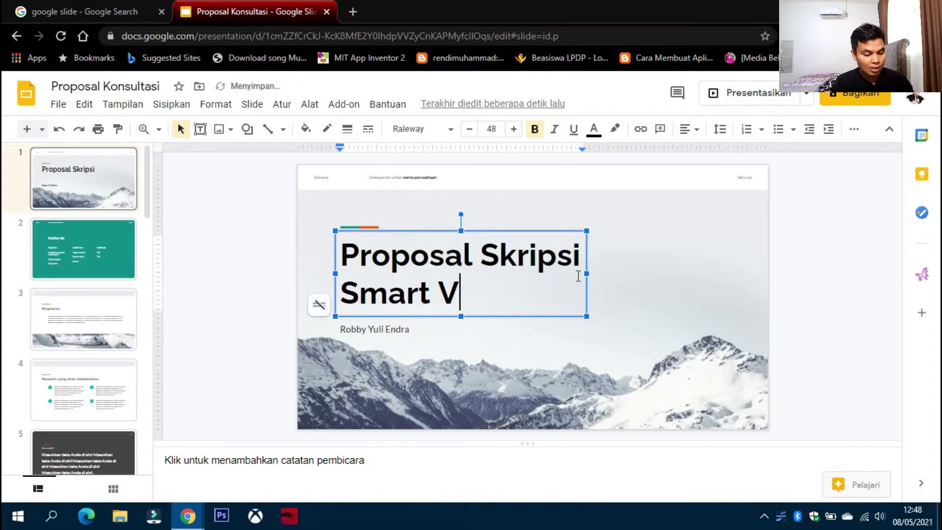
key(BackSpace)
text(Class ba)
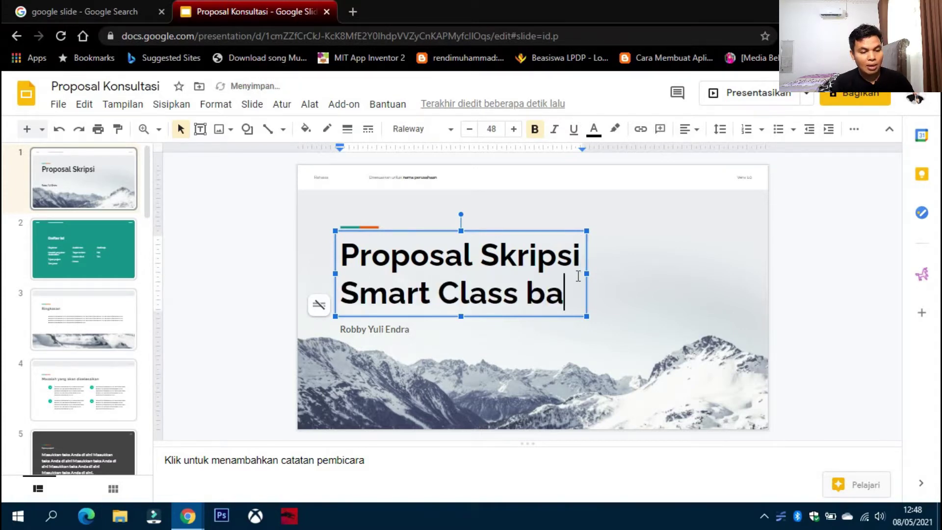
text(s)
text(is l)
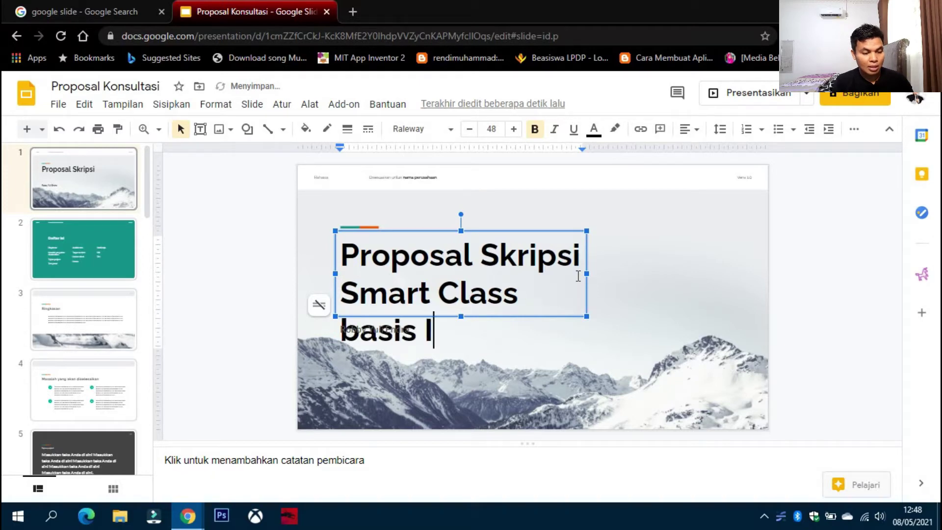
text(OT)
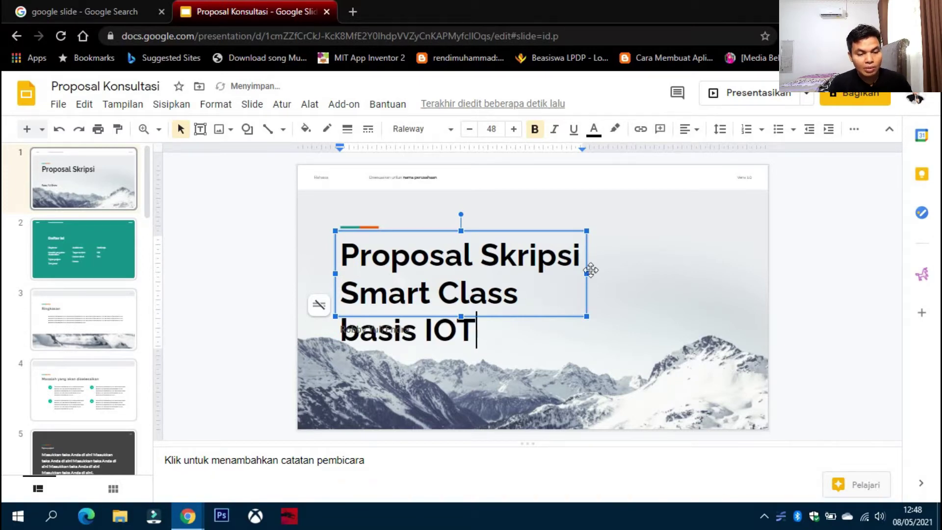
Widen the title box to fit the second line, then select both title lines.
drag(587, 273, 715, 273)
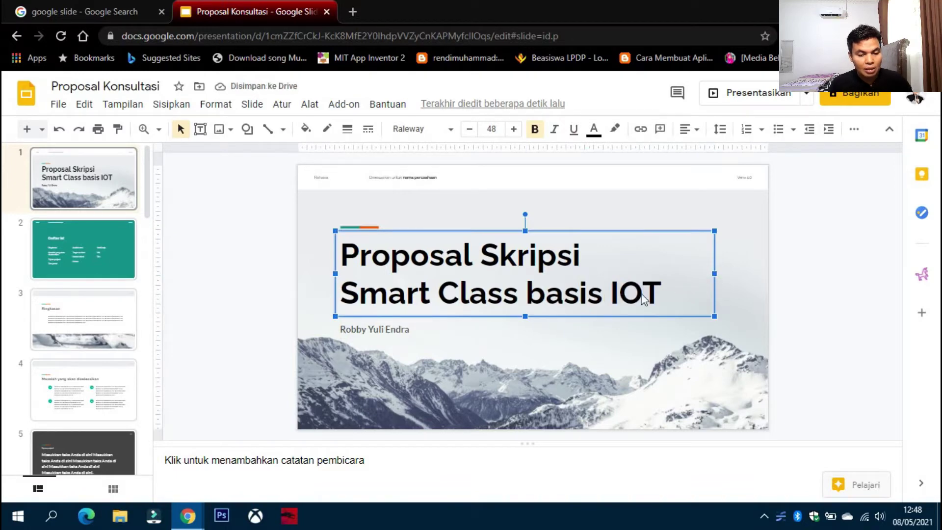
click(696, 210)
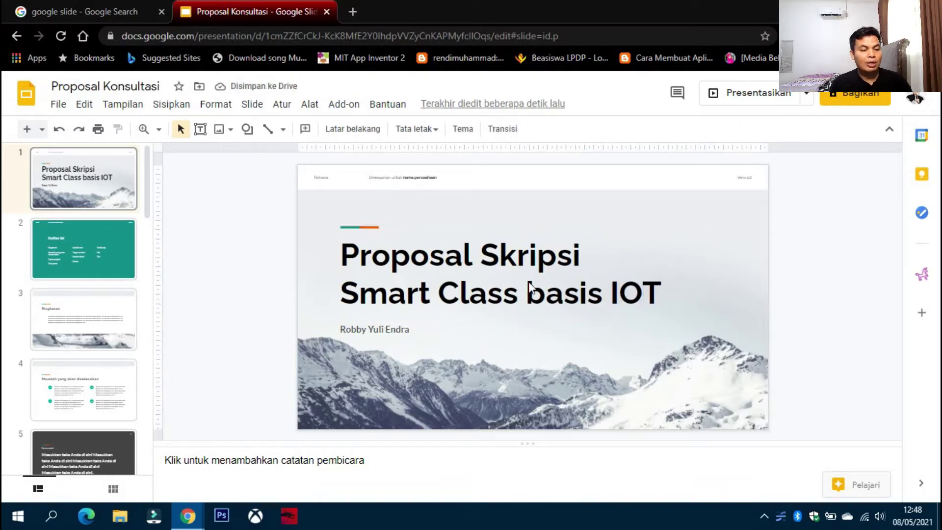
click(439, 293)
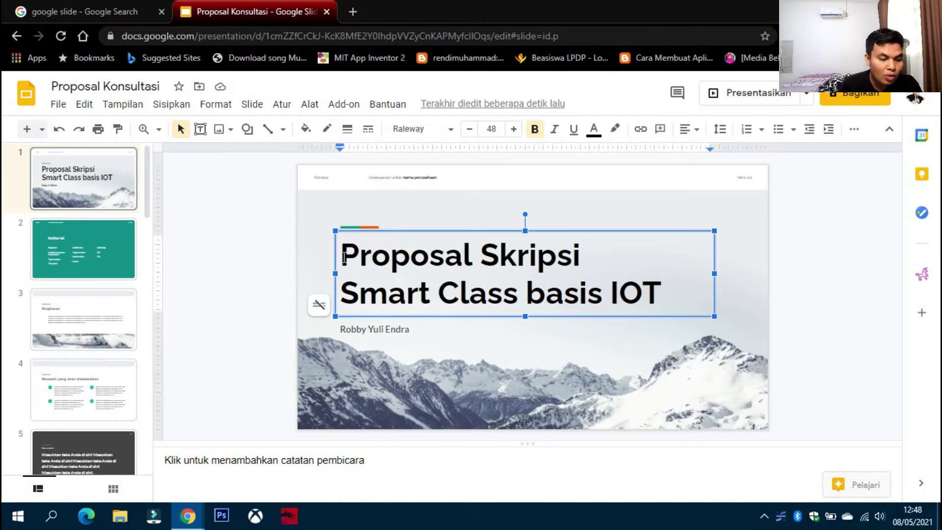
drag(343, 256, 674, 299)
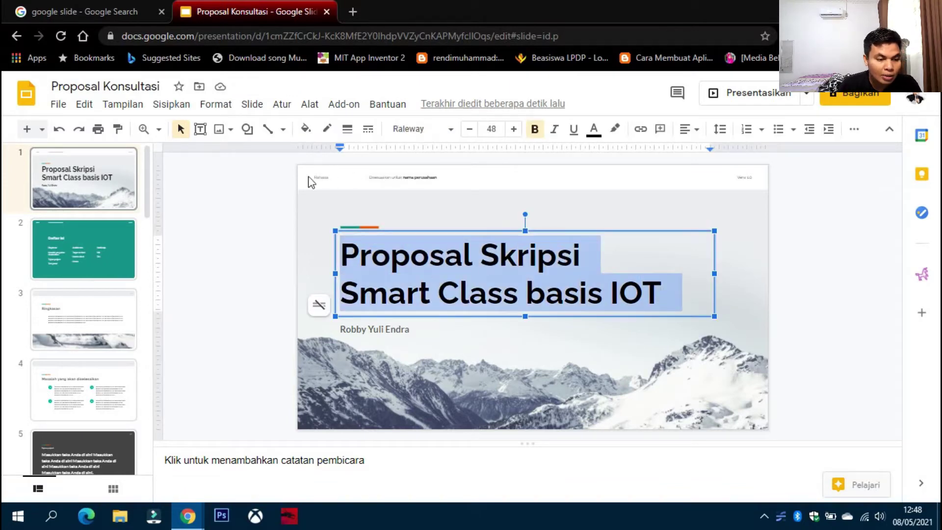
Colour the 'Proposal Skripsi Smart Class basis IOT' title light green from the text colour palette.
click(596, 137)
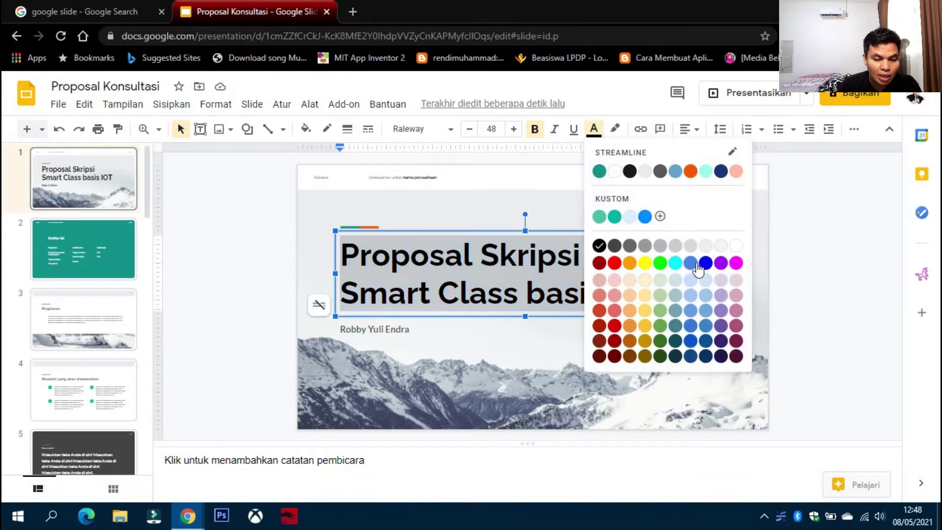
click(660, 310)
click(637, 231)
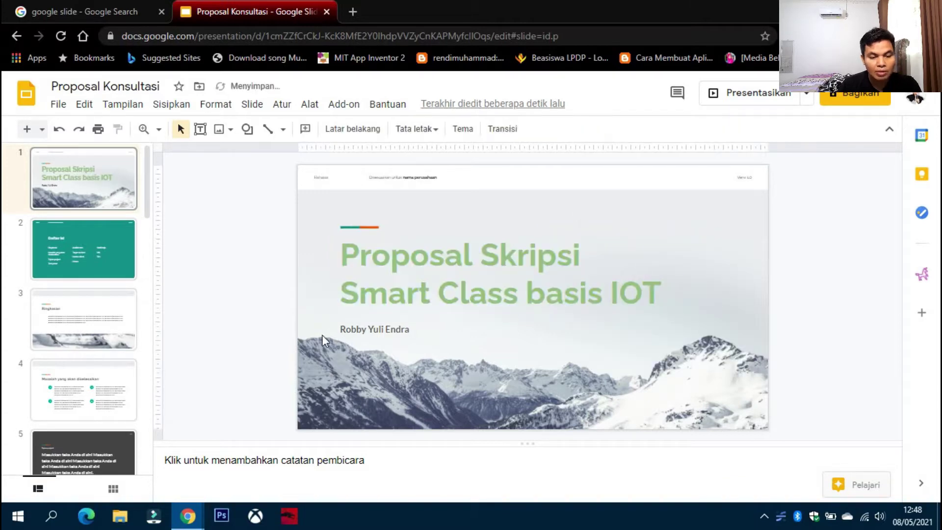
click(460, 269)
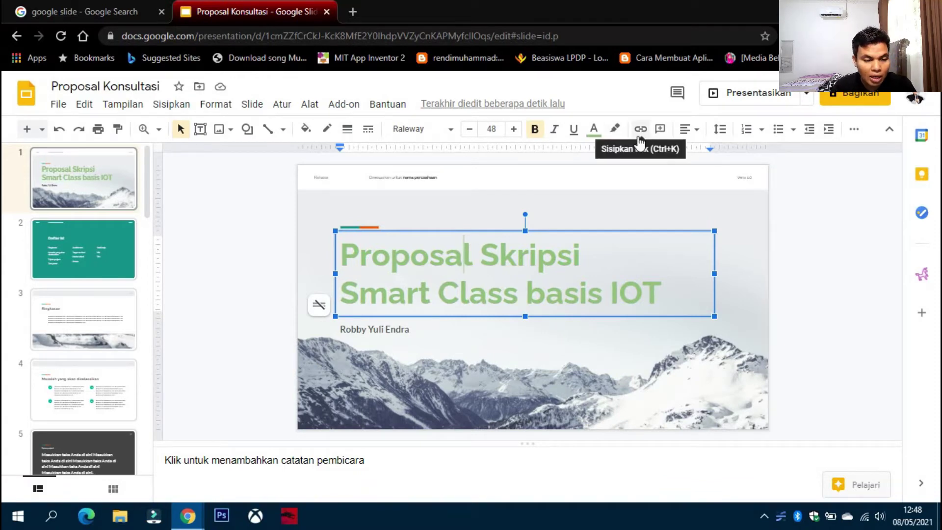
click(61, 245)
Step through the slides to Memahami pasar, Tren pasar and Tren pasar 02.
click(80, 204)
click(78, 252)
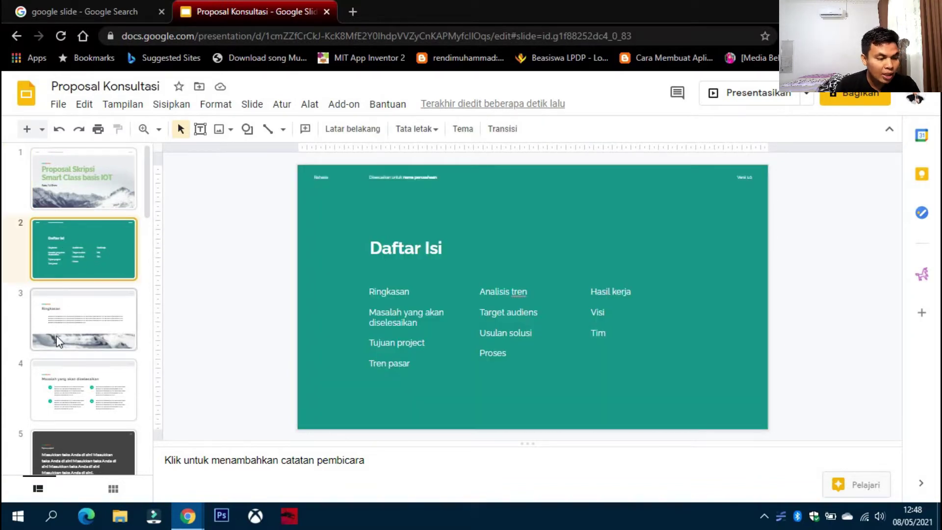
click(61, 390)
scroll(63, 395, down, 2)
scroll(63, 398, down, 1)
click(78, 390)
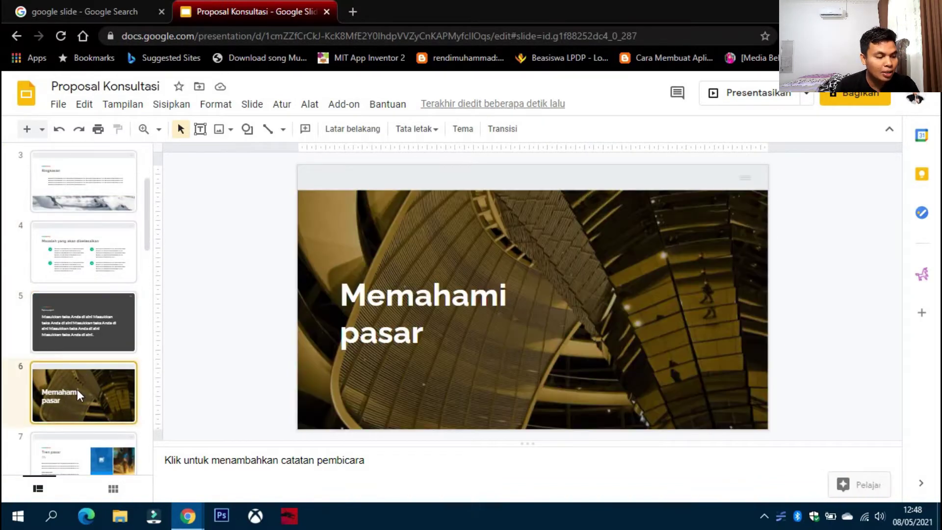
scroll(77, 389, down, 3)
click(81, 352)
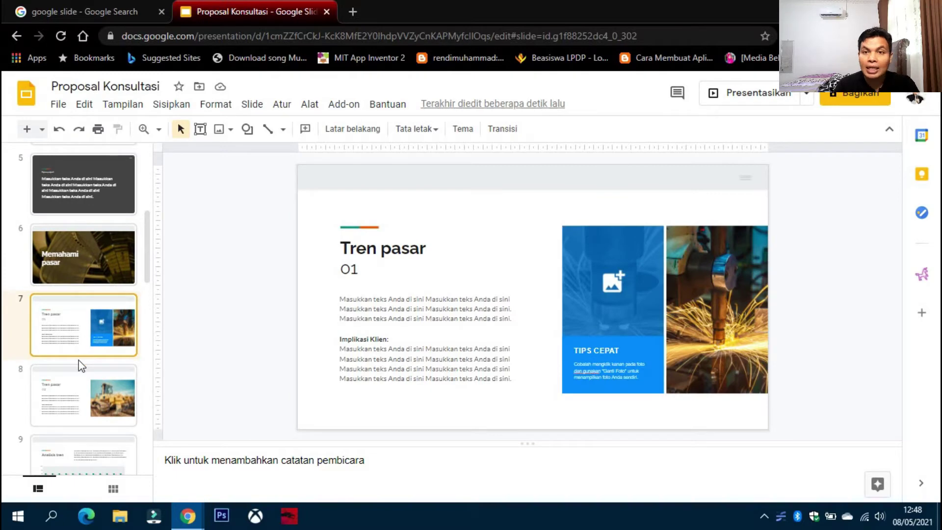
scroll(81, 363, down, 1)
click(80, 354)
Open slide 9, Analisis tren, select its trend chart, and scroll further down.
scroll(81, 354, down, 2)
scroll(81, 354, down, 2)
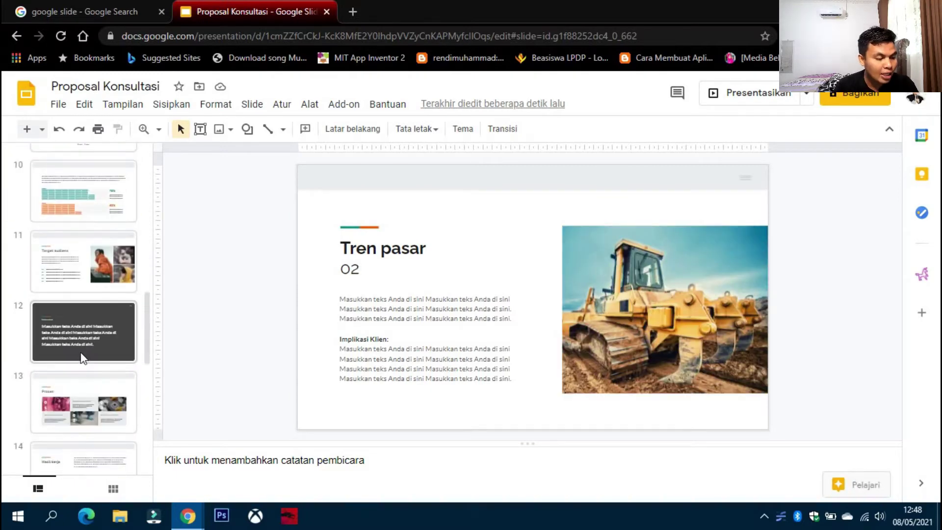
scroll(81, 355, down, 2)
scroll(80, 352, down, 1)
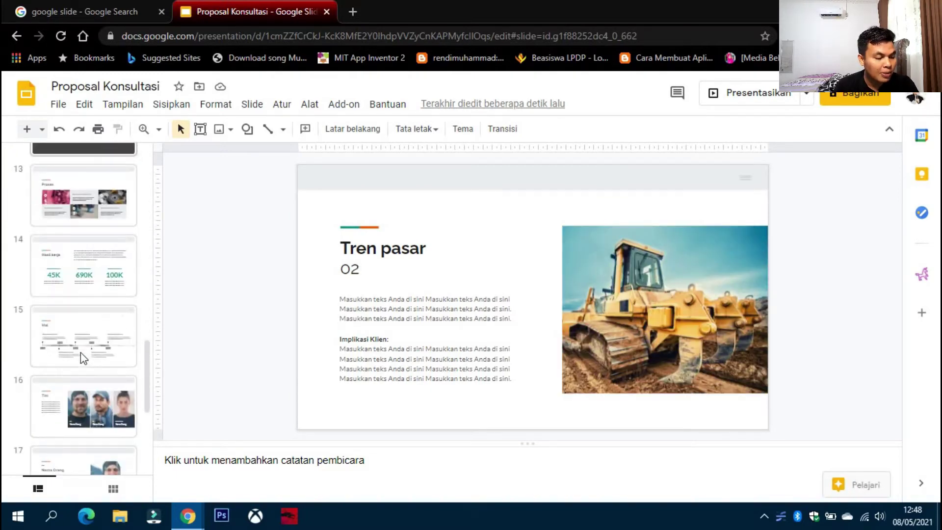
scroll(80, 352, up, 4)
click(81, 260)
click(74, 196)
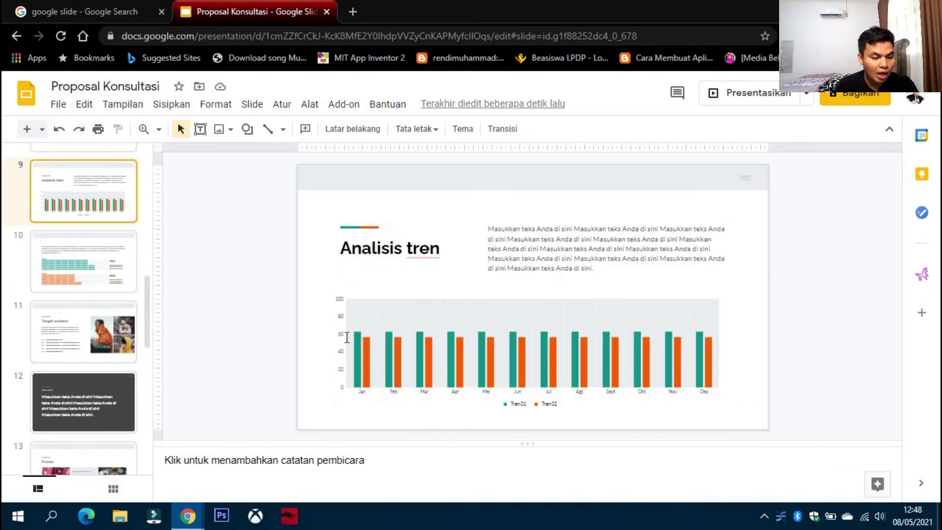
click(368, 340)
click(505, 343)
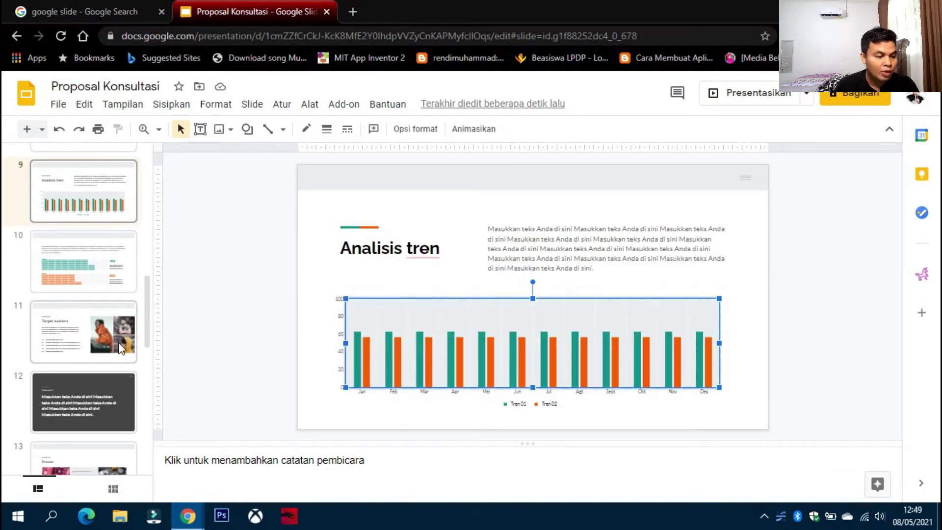
scroll(119, 343, down, 4)
scroll(115, 348, down, 1)
Select the slide 17 portrait and try a web image search for 'rolira'.
click(93, 346)
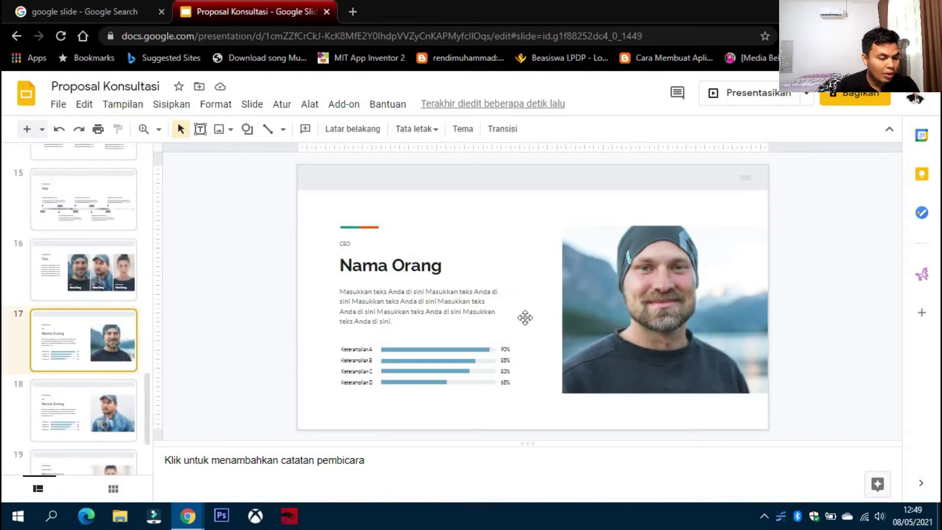
click(577, 306)
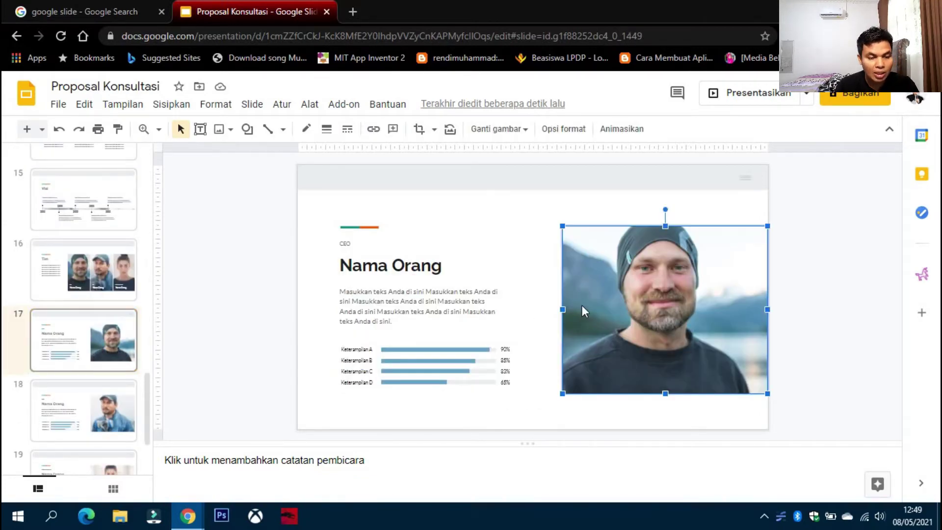
click(529, 134)
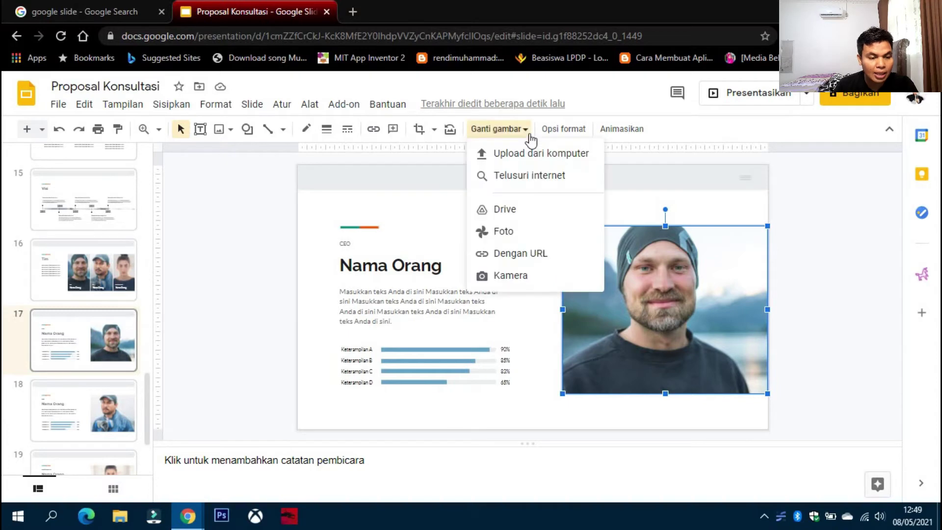
click(536, 179)
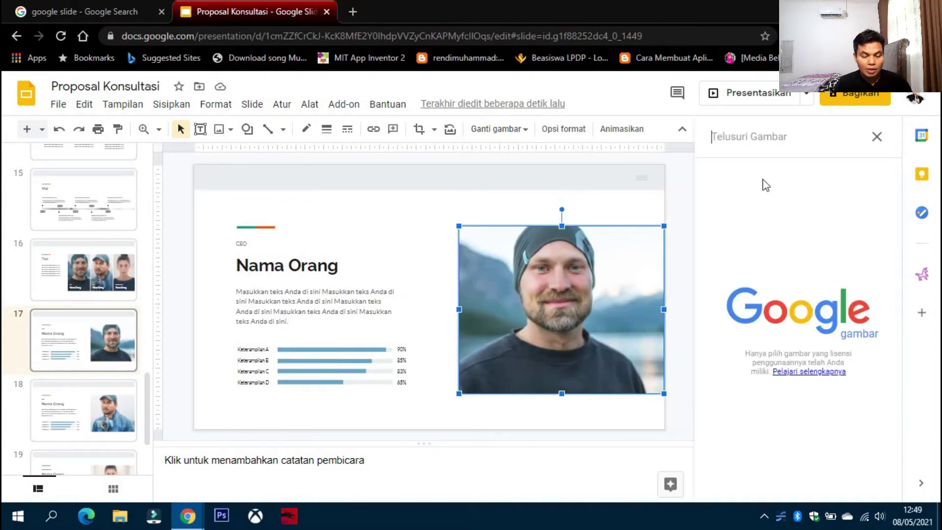
text(robby yuli)
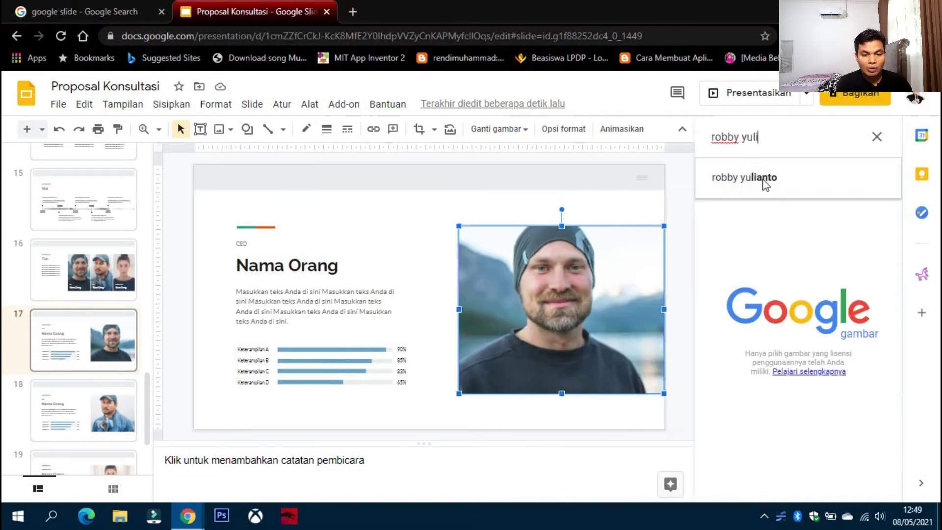
text( endra)
key(Return)
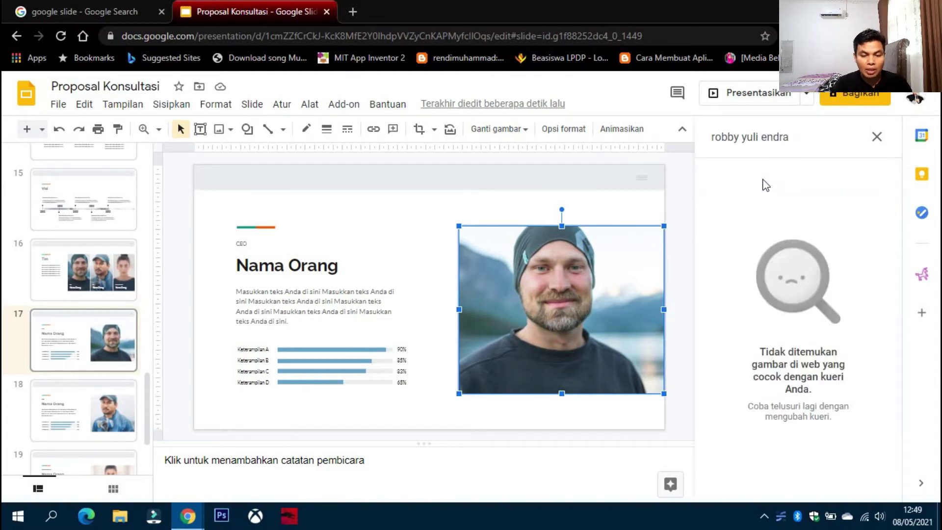
drag(809, 137, 693, 138)
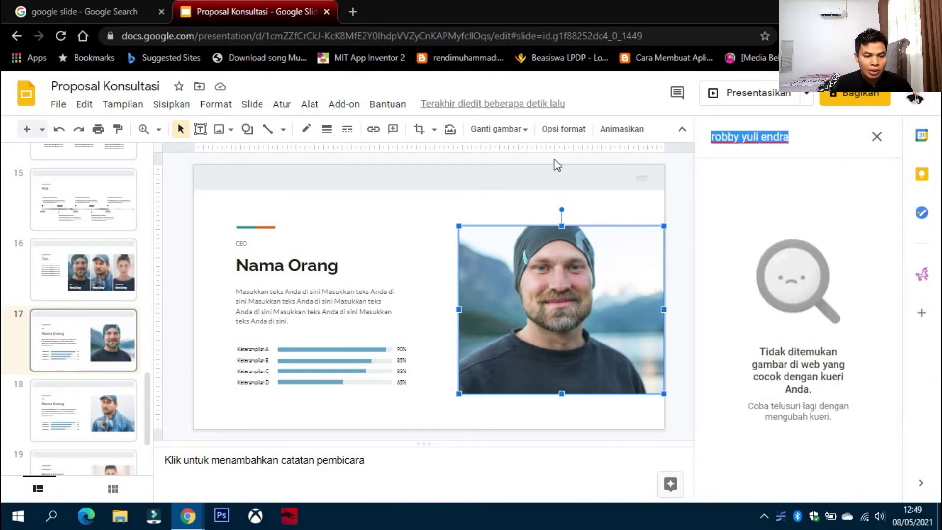
Replace the portrait with a photo uploaded from the suit photos folder.
click(498, 129)
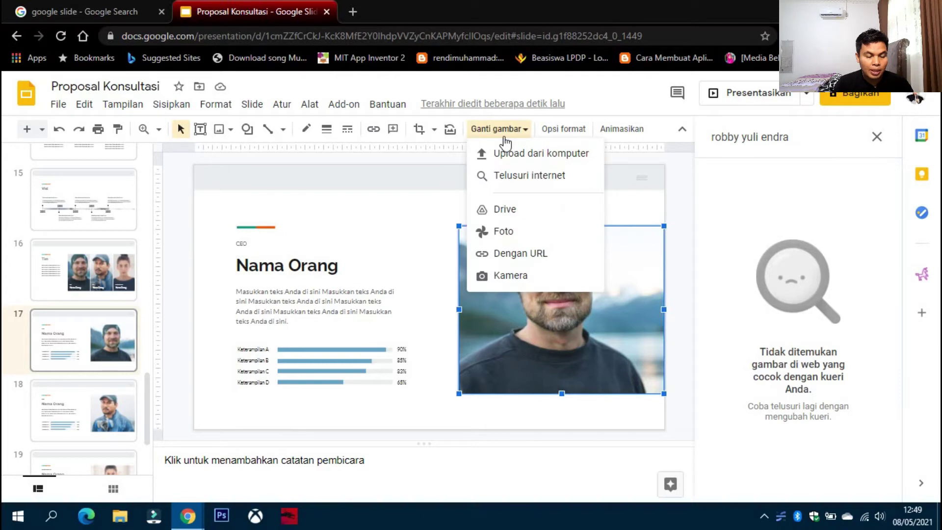
click(528, 153)
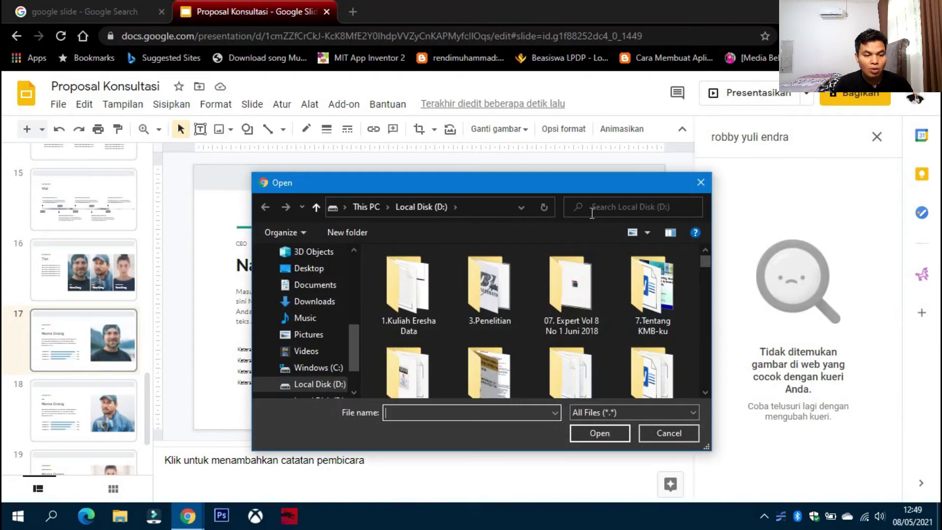
scroll(416, 366, down, 1)
scroll(416, 364, down, 1)
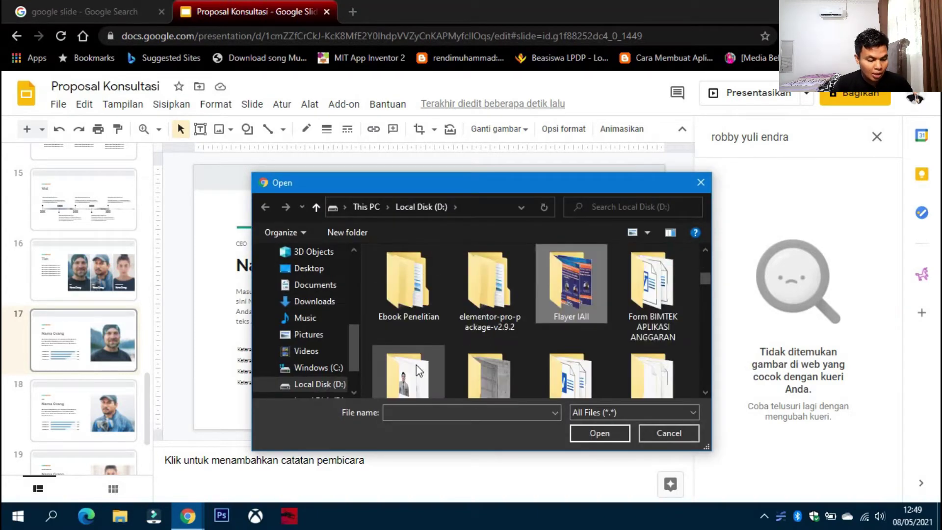
scroll(416, 364, down, 1)
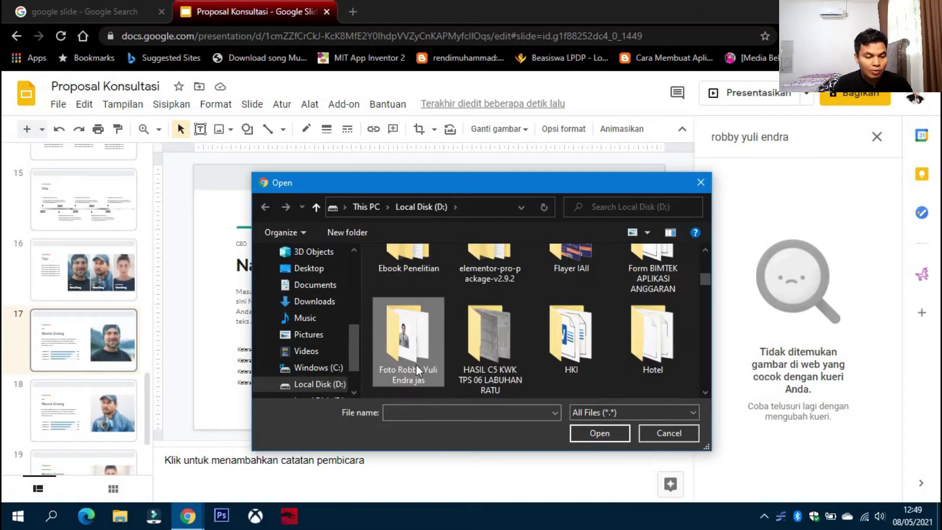
double_click(416, 364)
scroll(613, 357, down, 1)
double_click(590, 337)
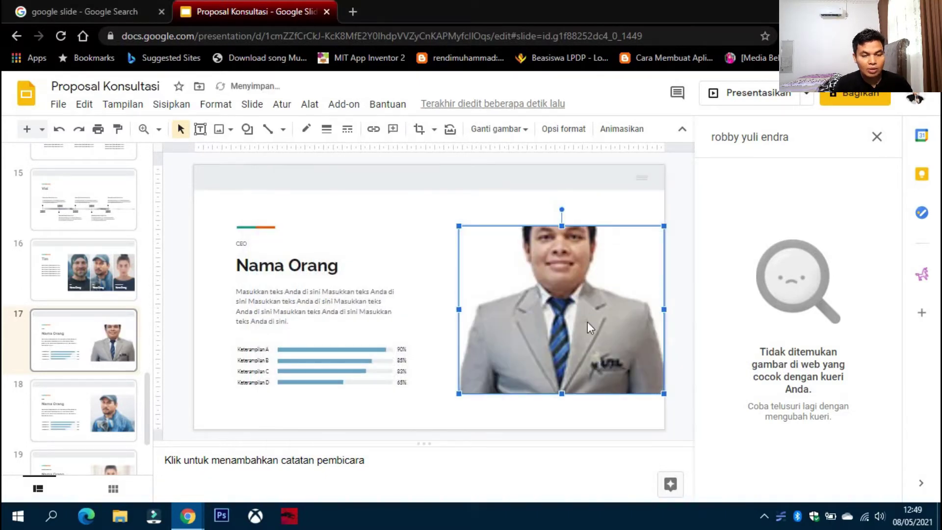
Swap in the white-background photo of a man in a grey suit instead.
click(497, 128)
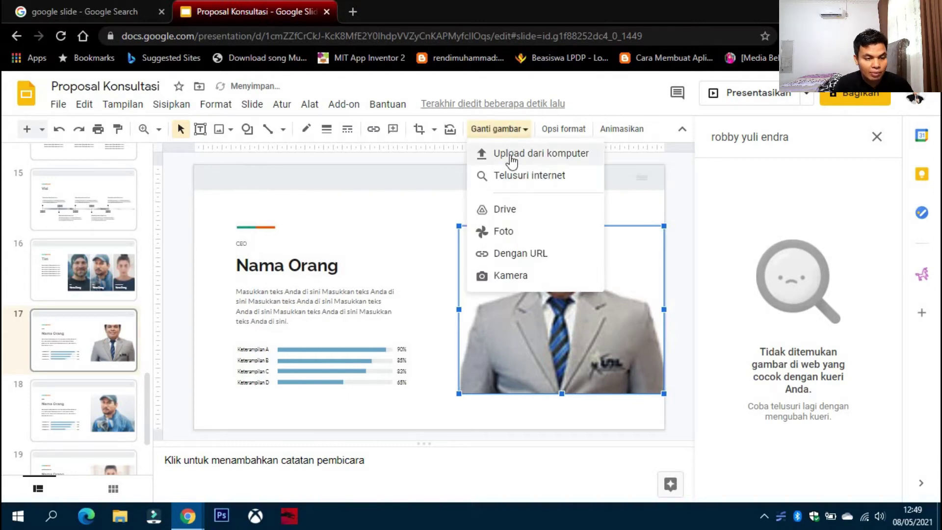
click(514, 157)
scroll(564, 314, down, 3)
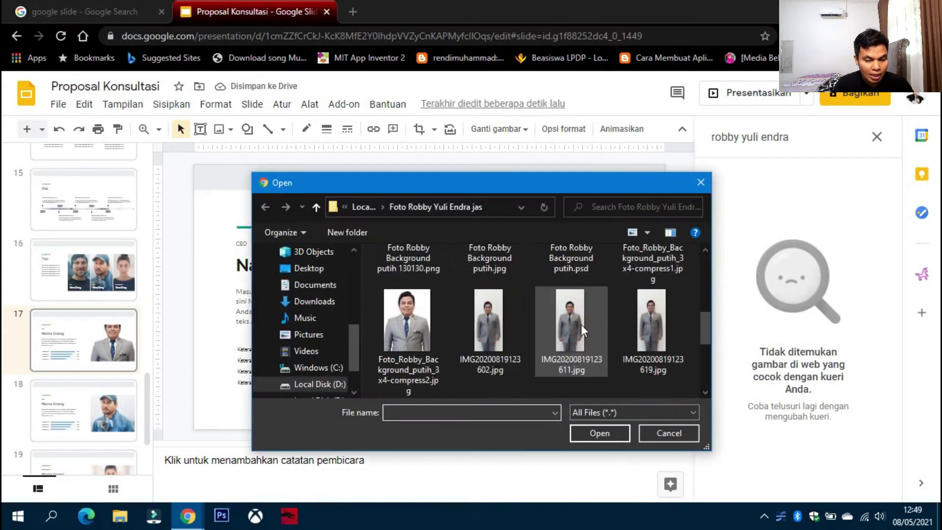
scroll(594, 324, up, 1)
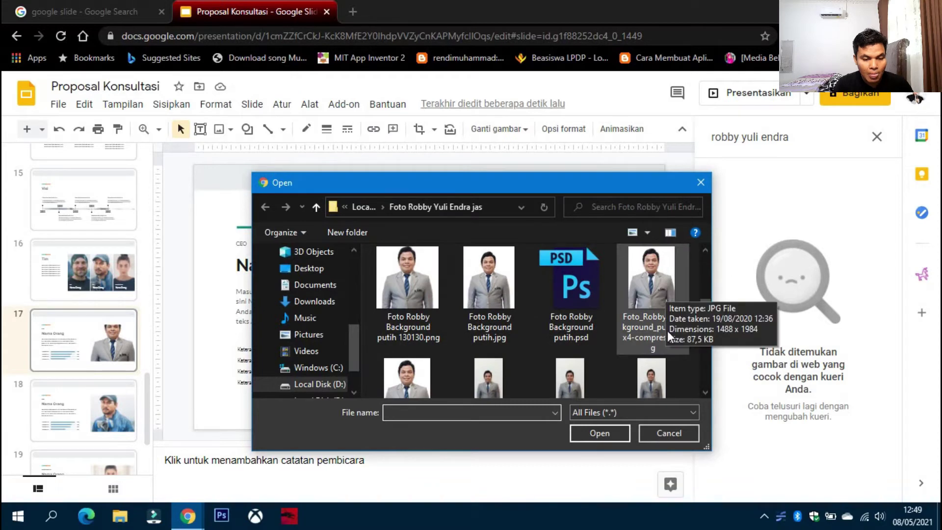
double_click(493, 296)
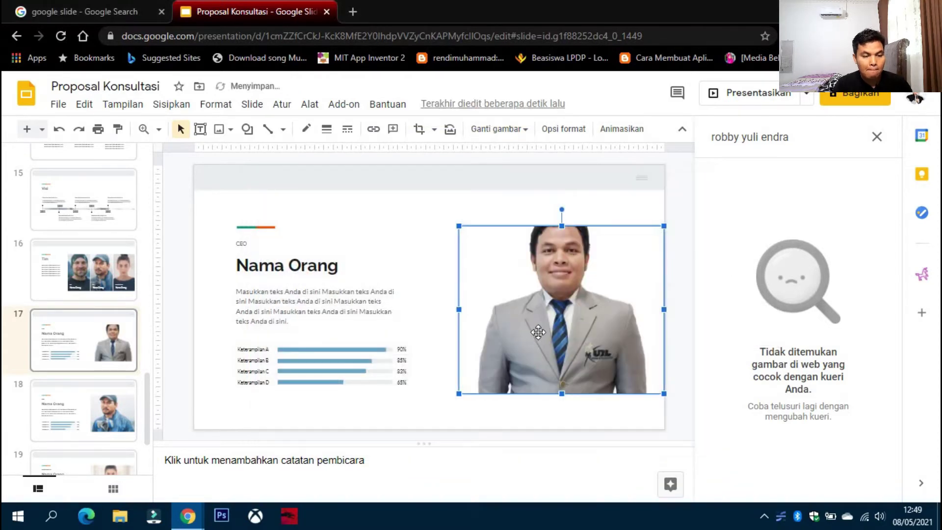
Stretch the photo taller and give it a first animation, Semakin jelas.
drag(559, 223, 559, 204)
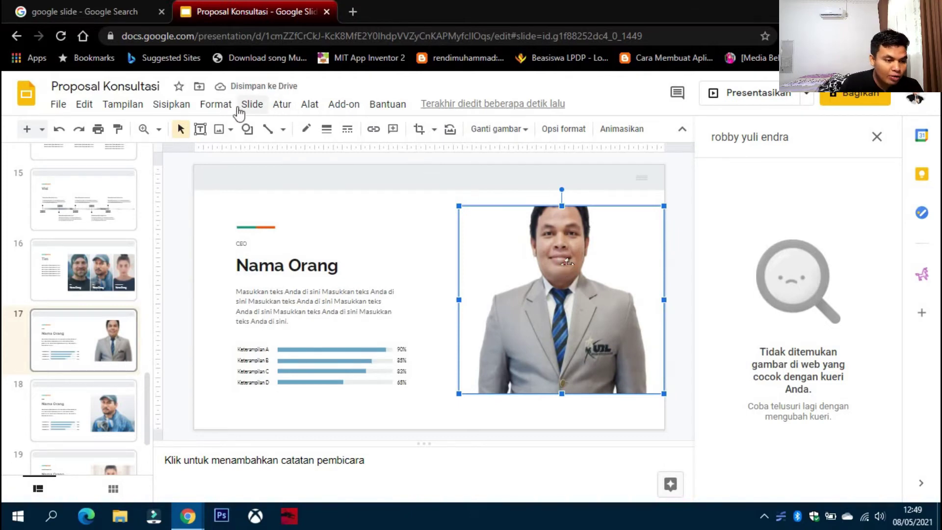
click(171, 104)
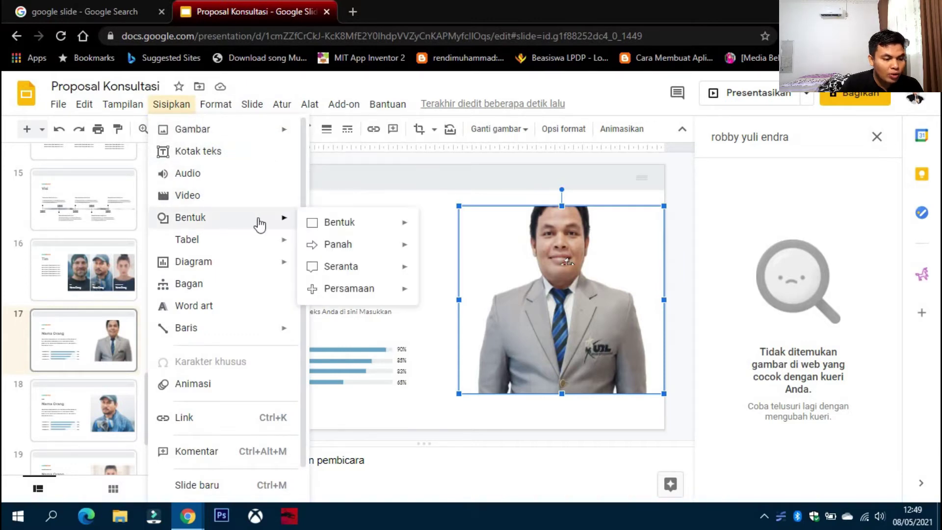
mouse_move(193, 260)
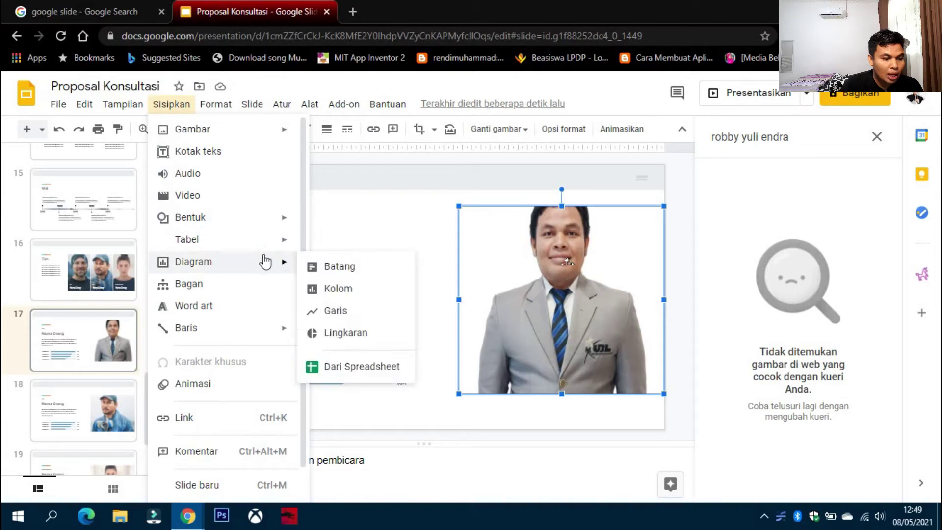
click(211, 397)
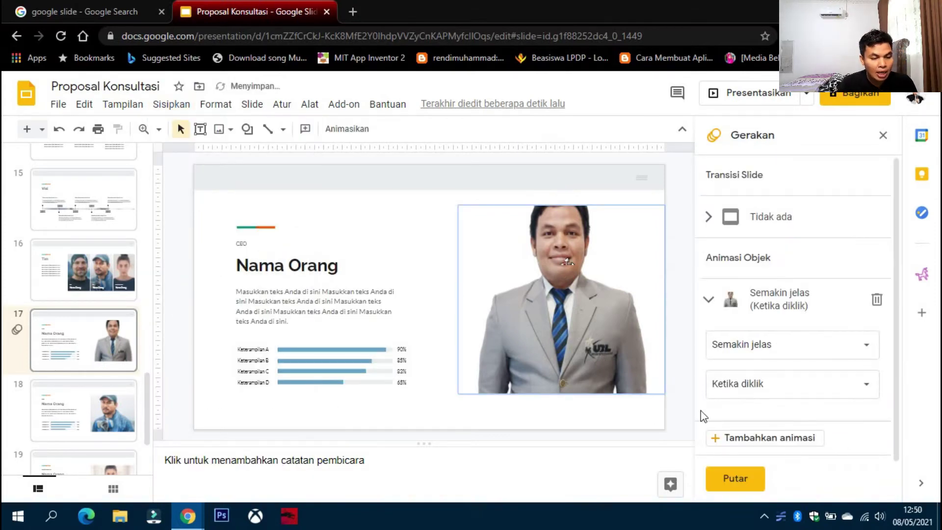
Add a second animation set to Hilang ke kiri and preview both.
click(790, 444)
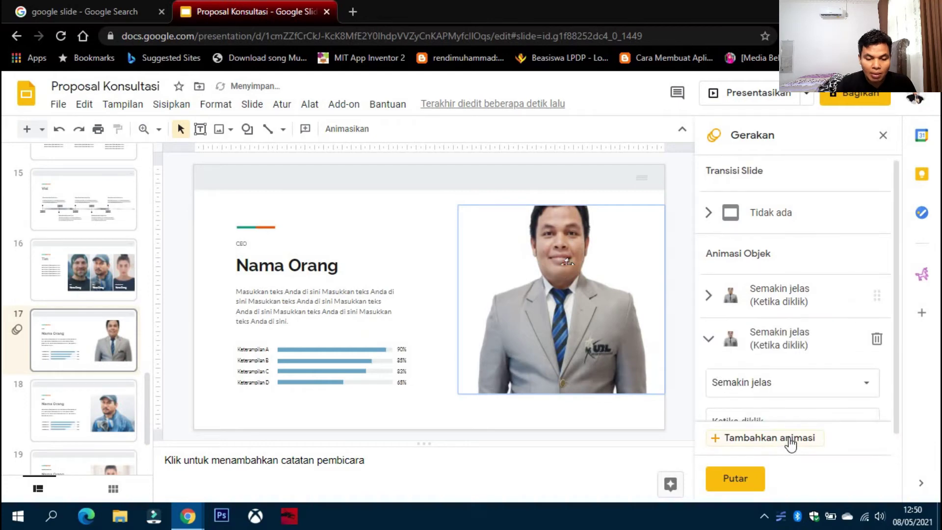
click(799, 384)
click(773, 354)
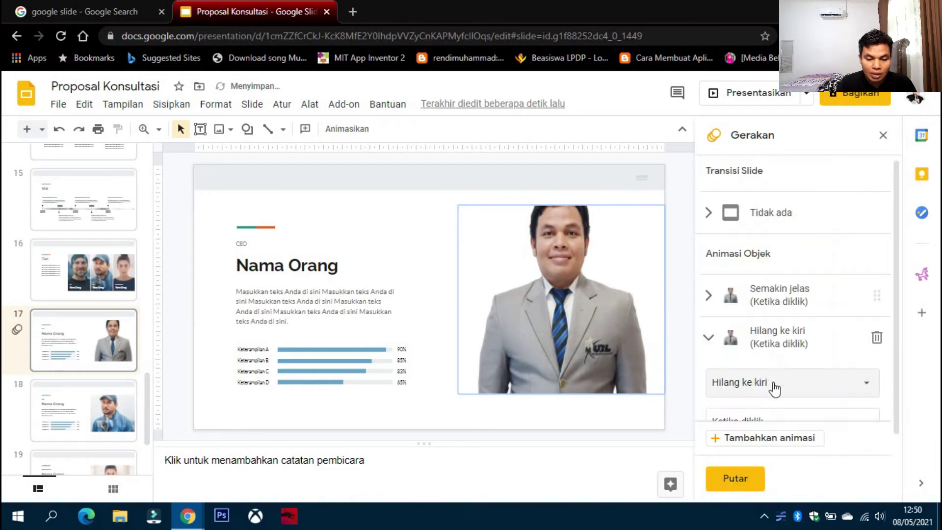
click(746, 475)
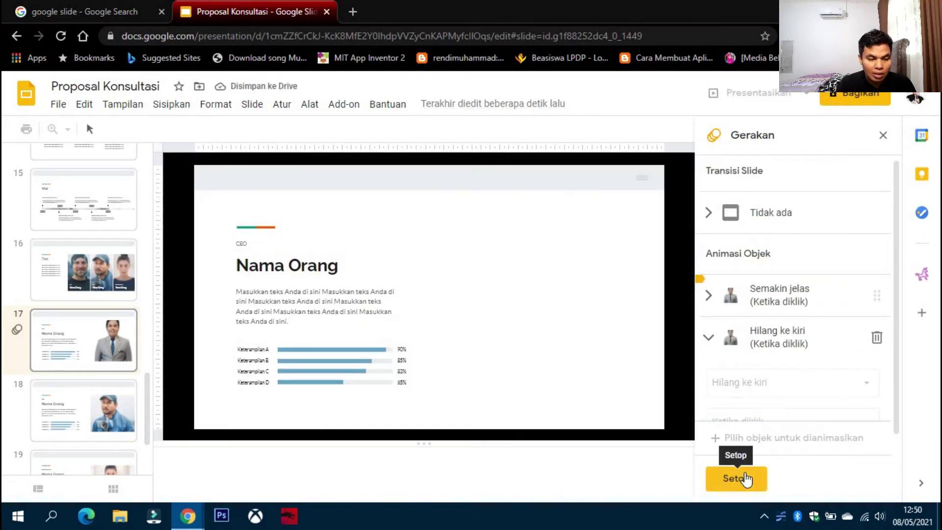
click(745, 478)
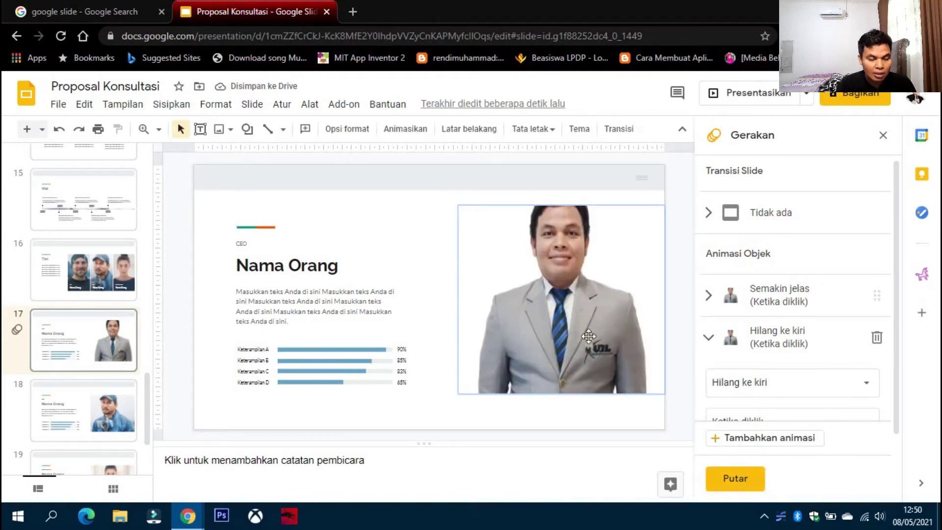
scroll(133, 326, up, 5)
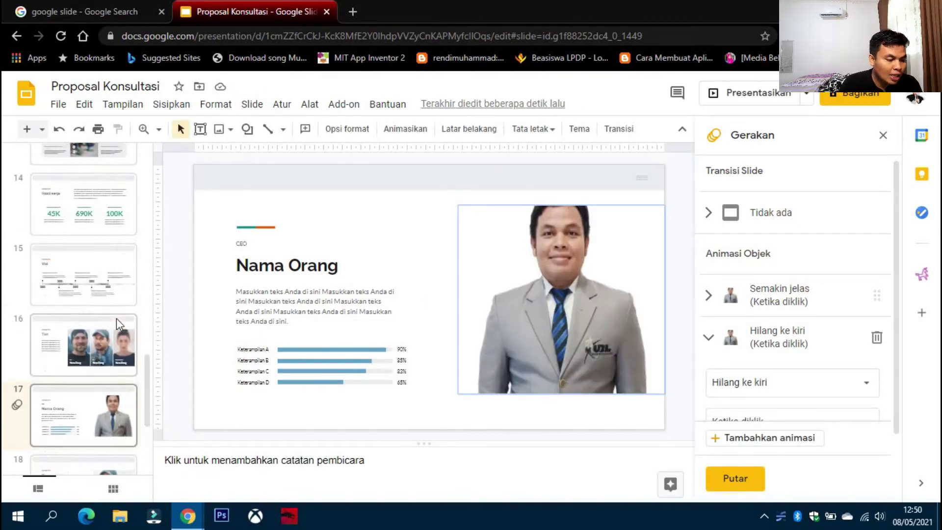
scroll(123, 324, up, 5)
scroll(119, 322, up, 5)
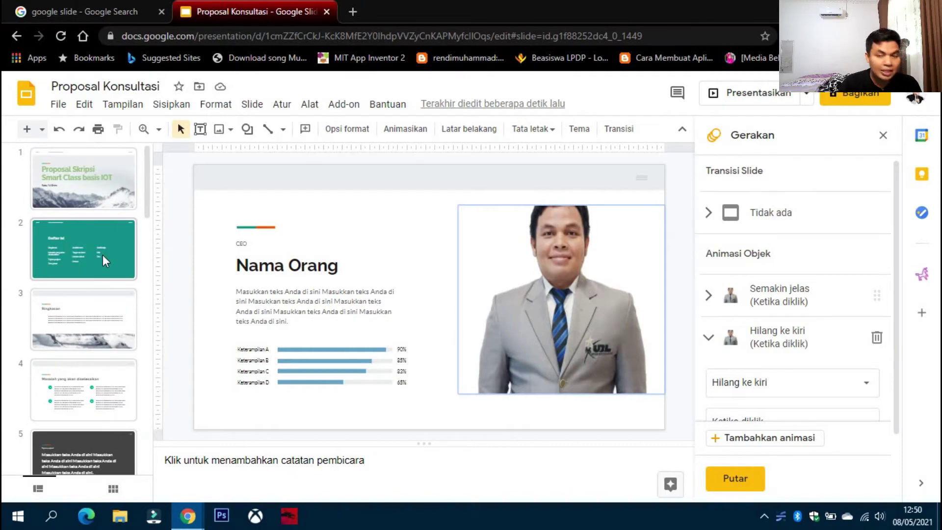
Present from the title slide through slide 4, then exit full screen.
click(88, 190)
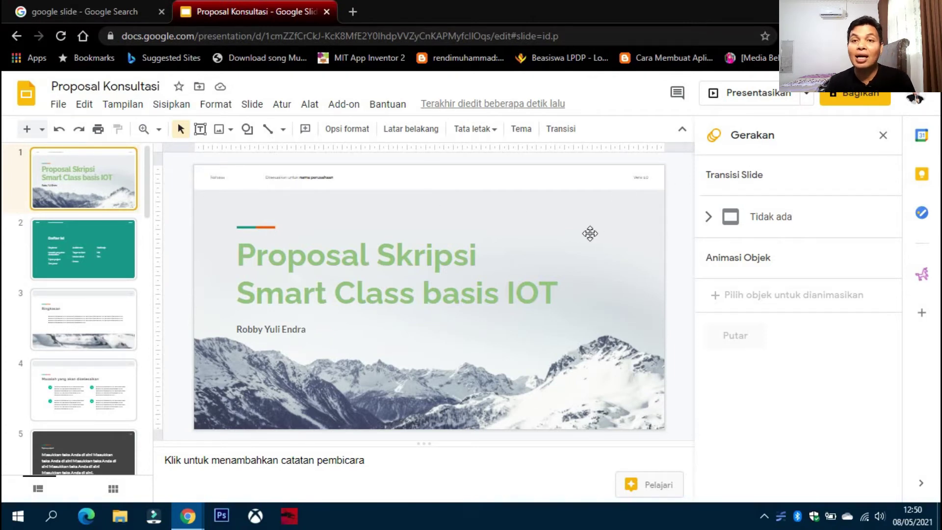
click(768, 94)
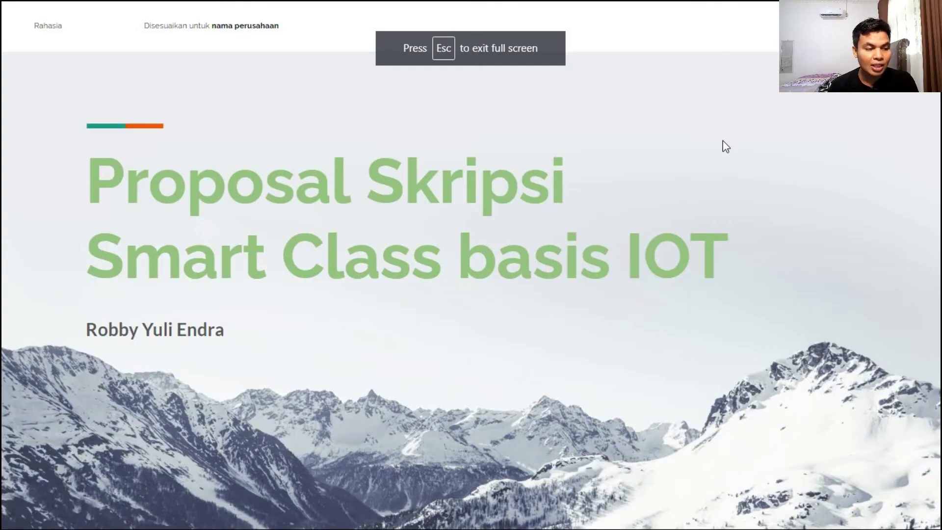
click(685, 164)
click(685, 164)
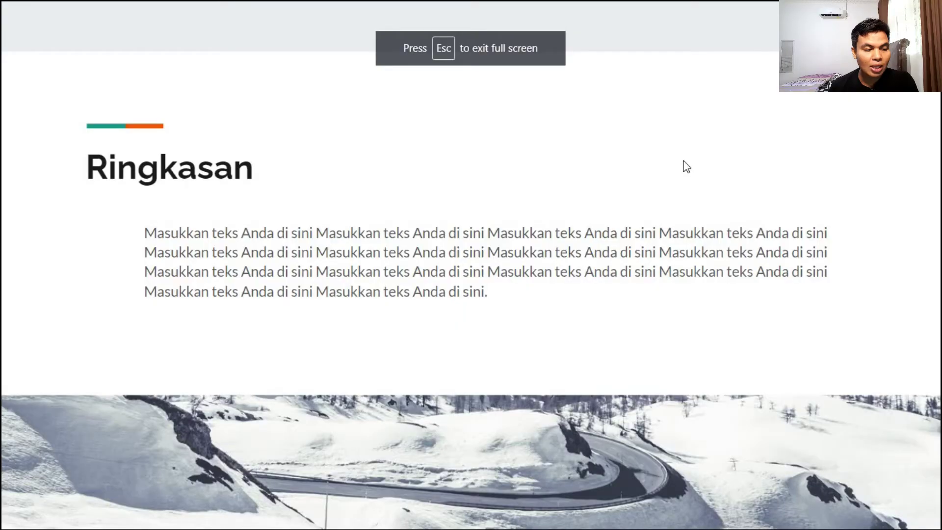
click(684, 165)
key(Escape)
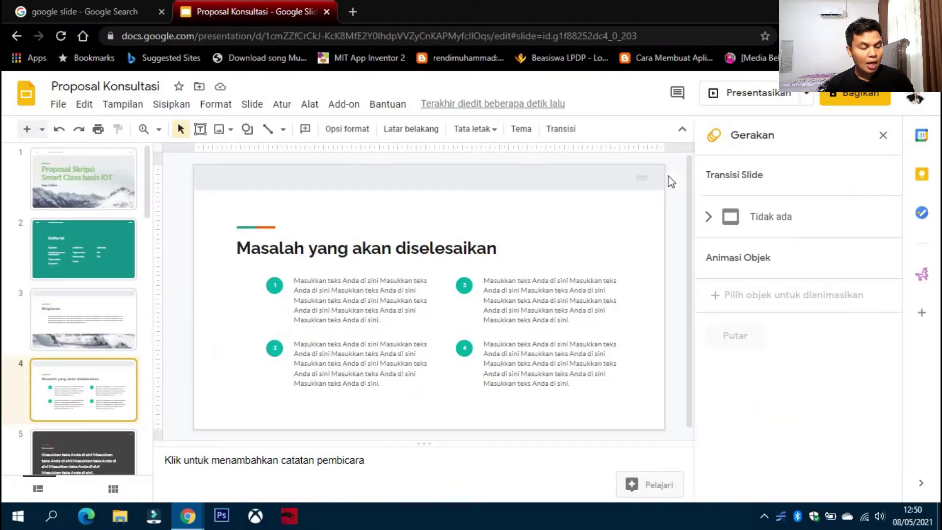
click(812, 103)
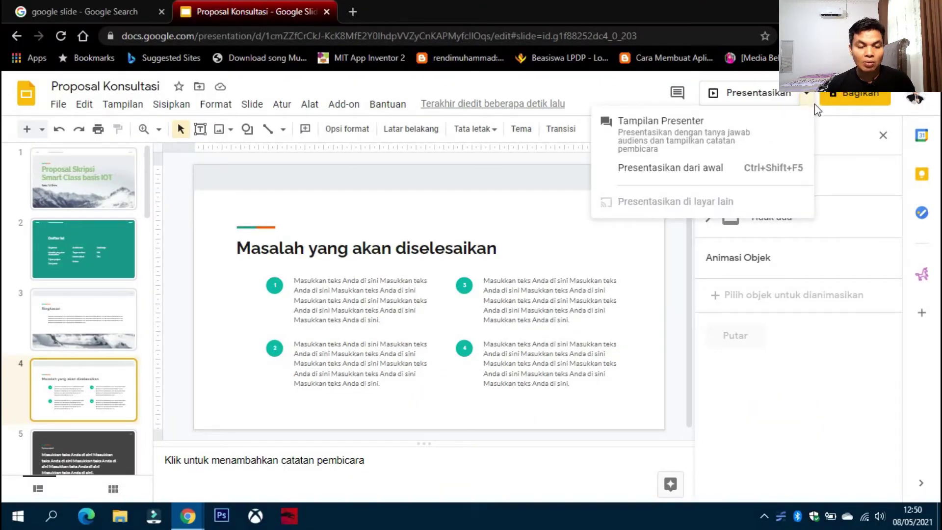
Share the deck so anyone with the link can view it (Pengakses lihat-saja).
click(849, 105)
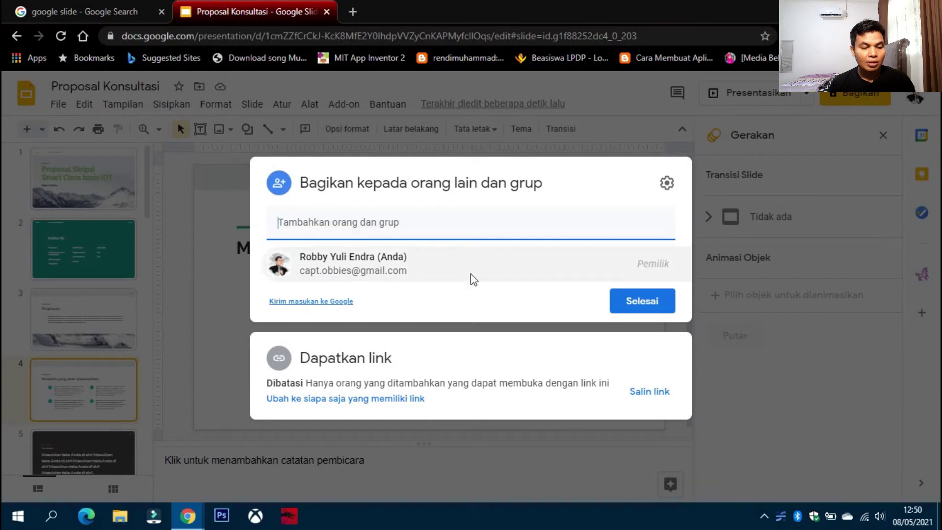
click(407, 401)
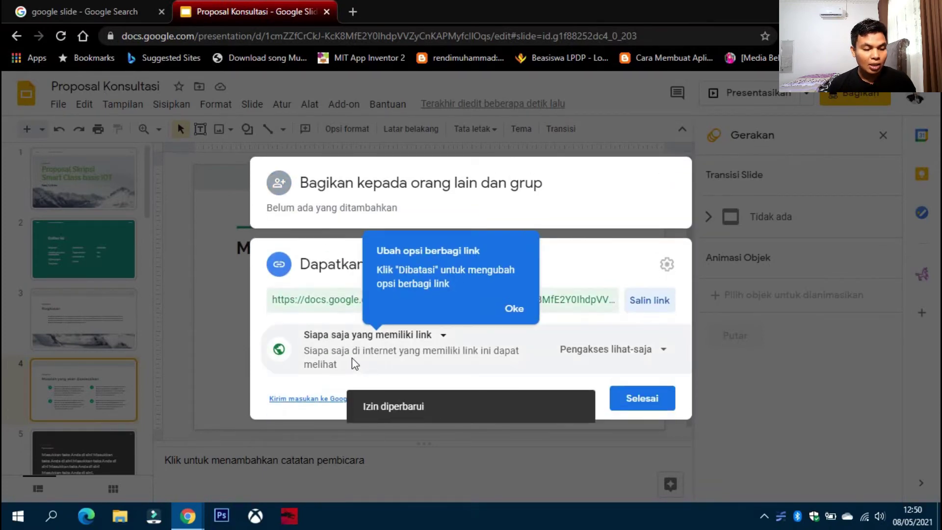
click(442, 335)
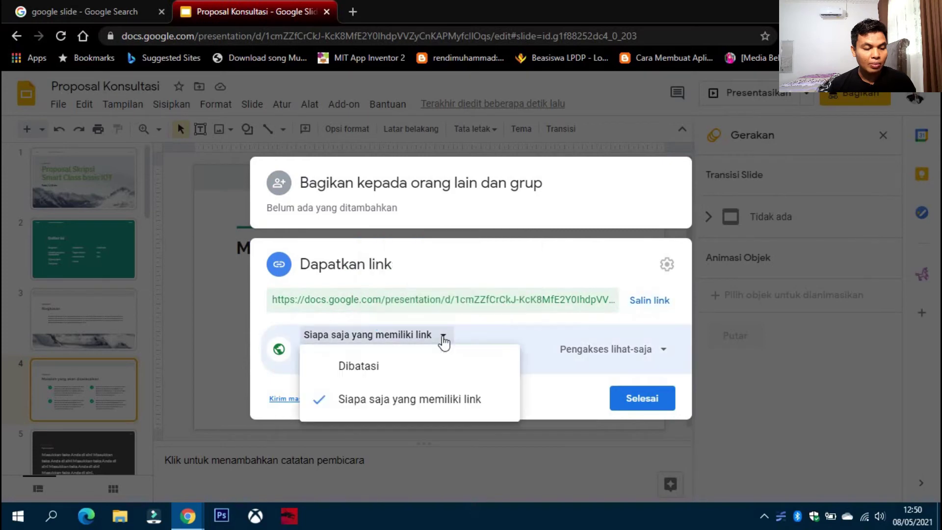
click(373, 392)
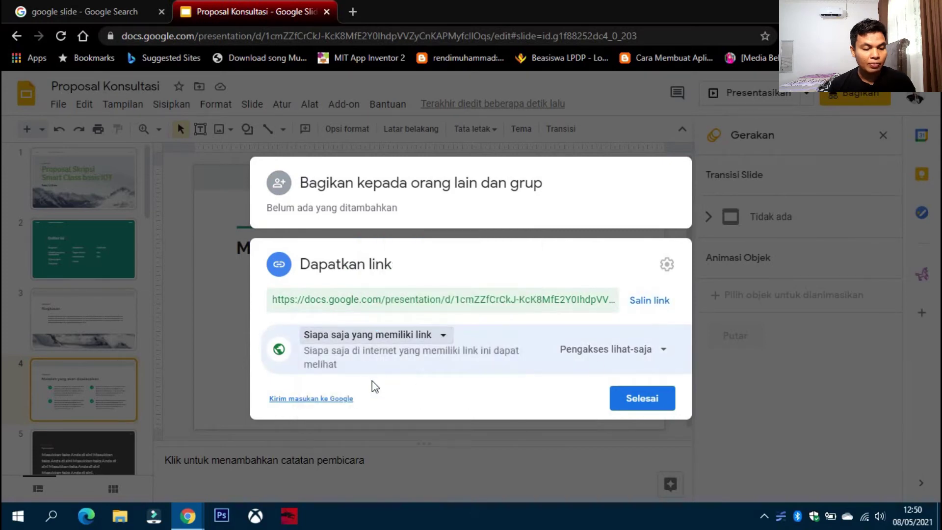
click(659, 354)
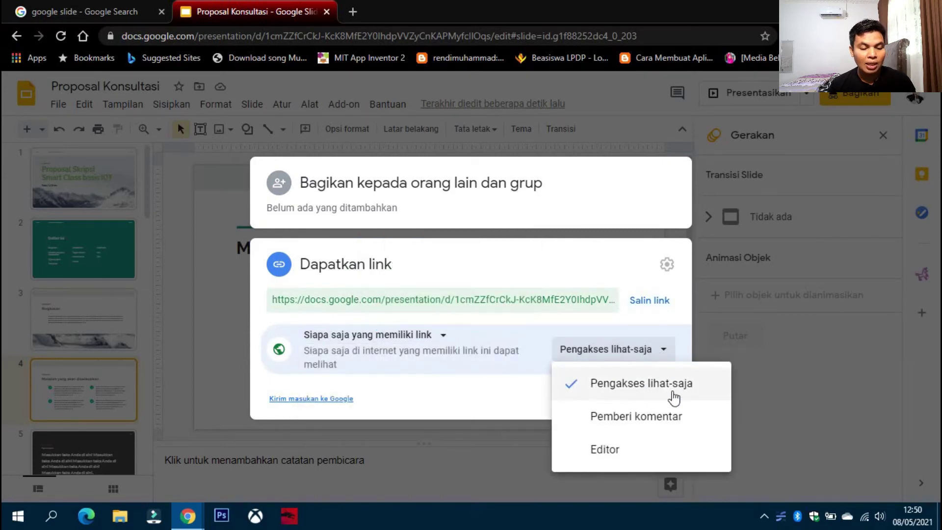
click(522, 415)
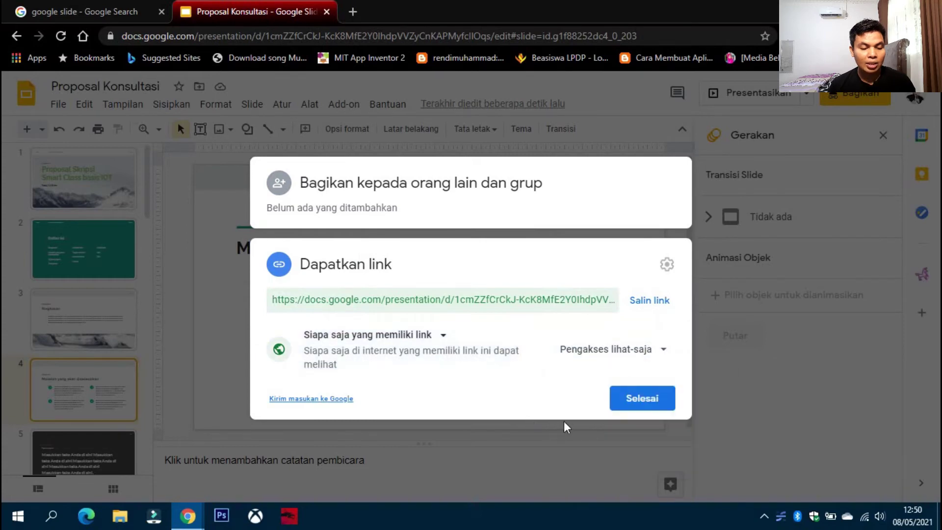
click(633, 406)
Copy the share link and open a new incognito window.
click(832, 98)
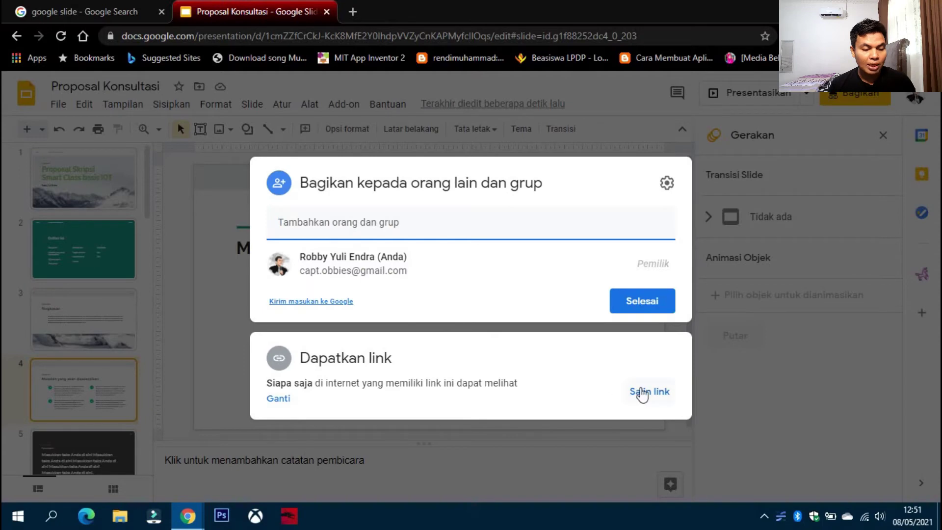
click(642, 393)
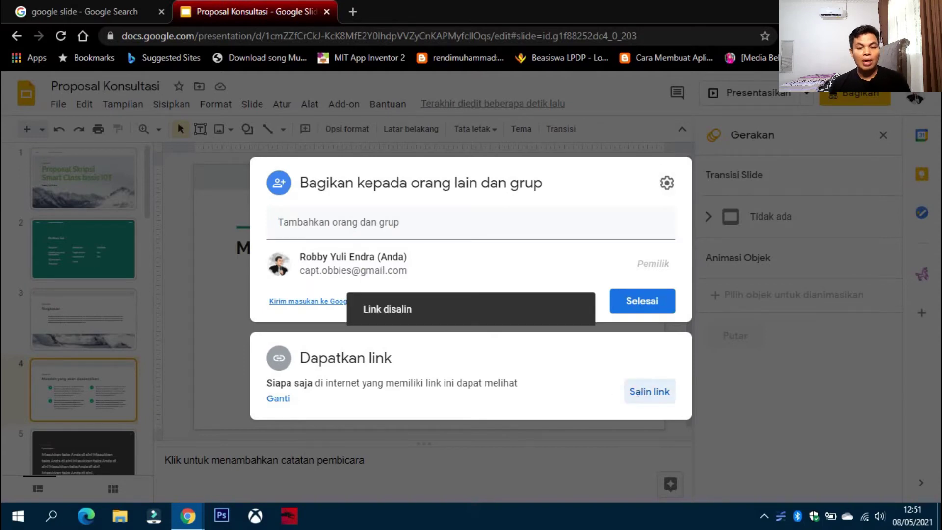
click(930, 35)
click(804, 93)
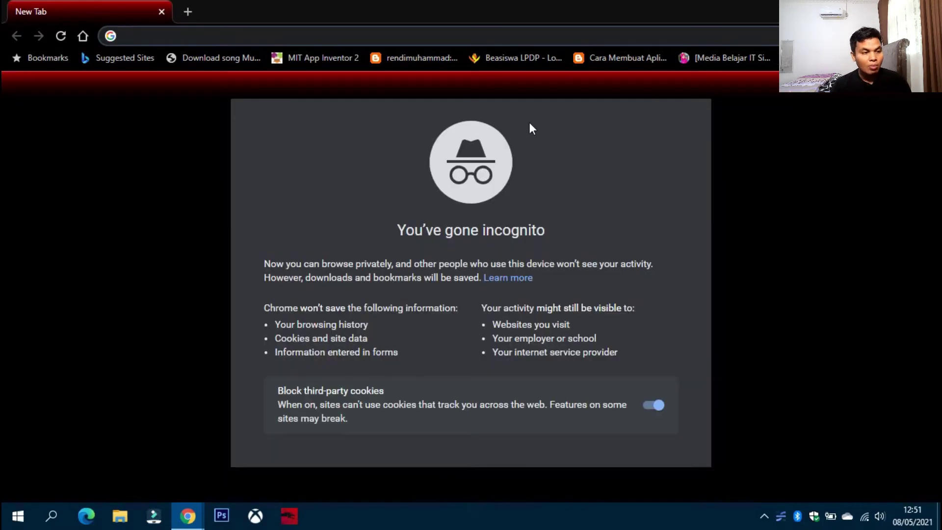
Load the copied link in incognito to confirm view-only access, then close sharing settings.
key(ctrl+v)
key(Return)
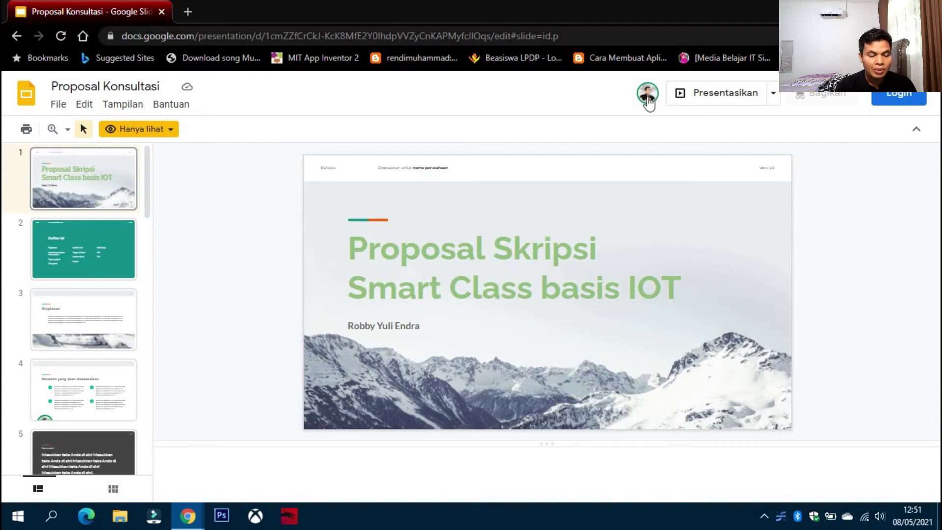
mouse_move(187, 516)
click(383, 468)
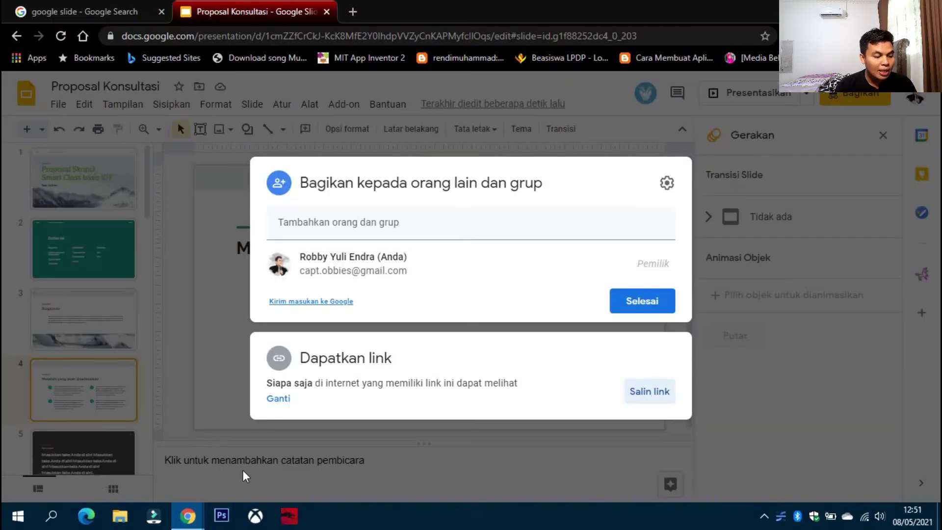
click(819, 340)
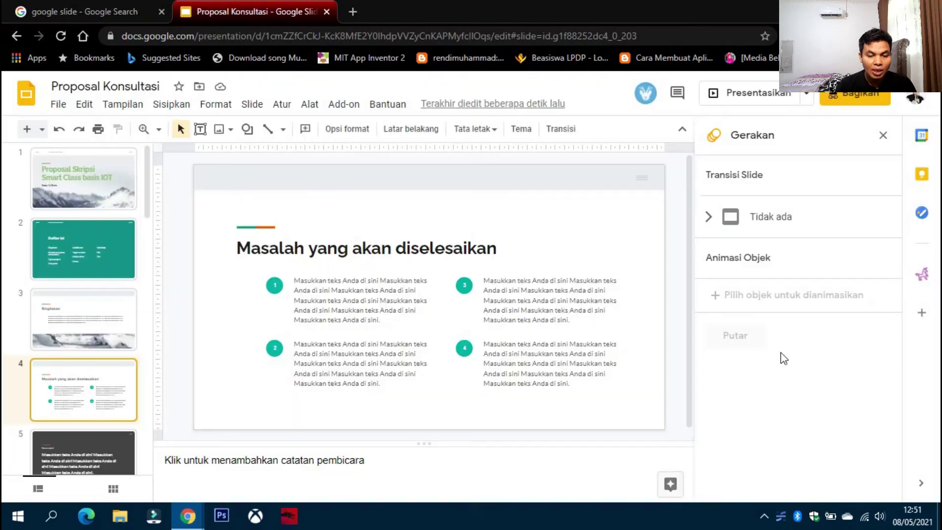
Download the deck as a Microsoft PowerPoint (.pptx) file, Proposal Konsultasi.pptx.
click(58, 104)
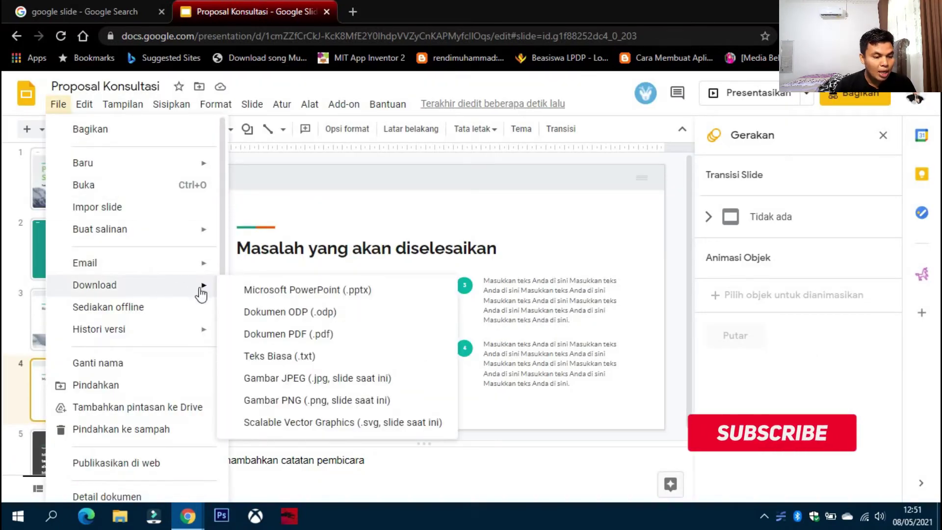
mouse_move(94, 284)
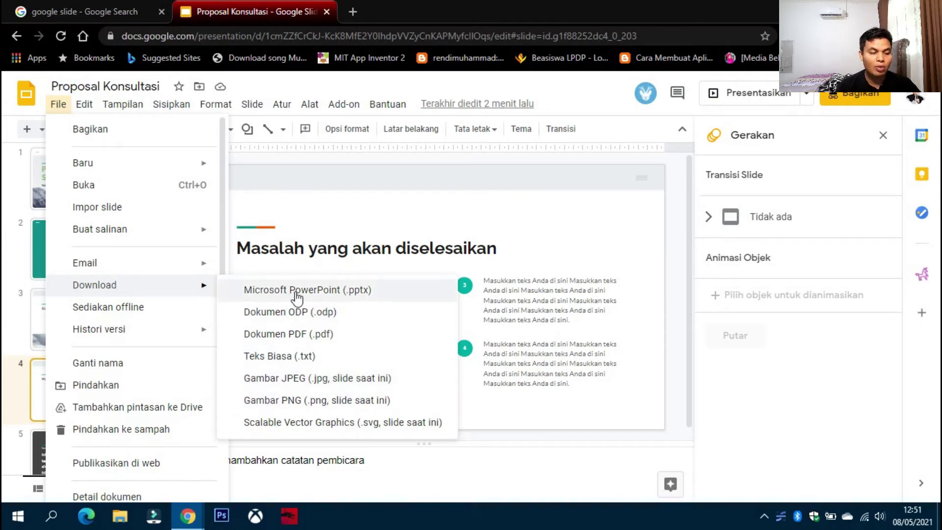
click(271, 295)
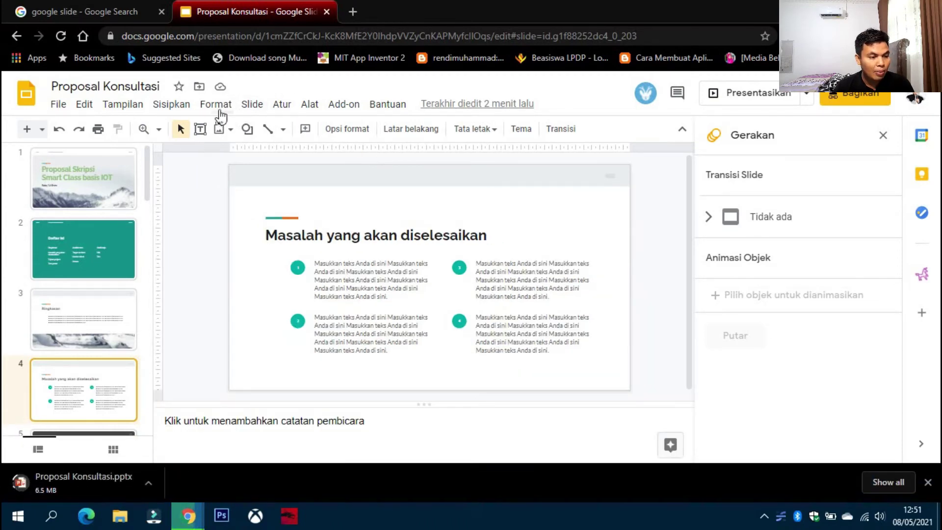
click(276, 109)
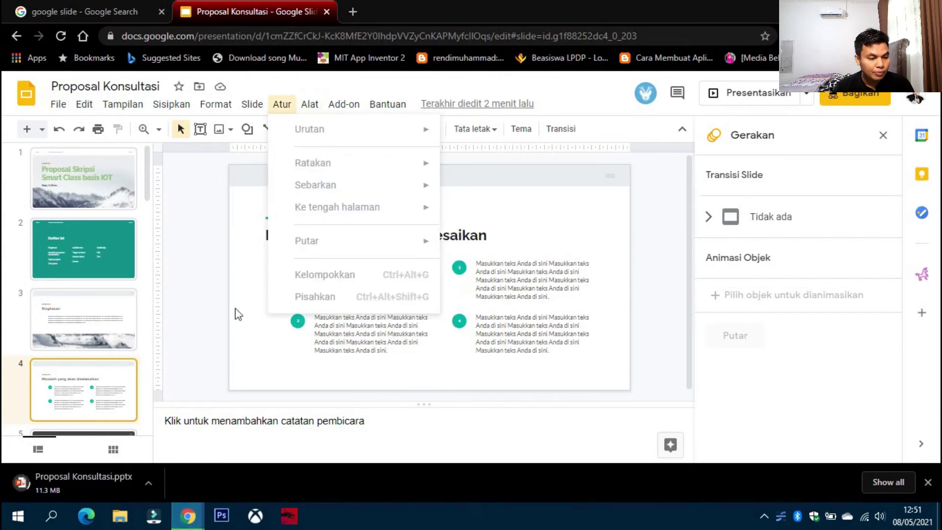
click(296, 181)
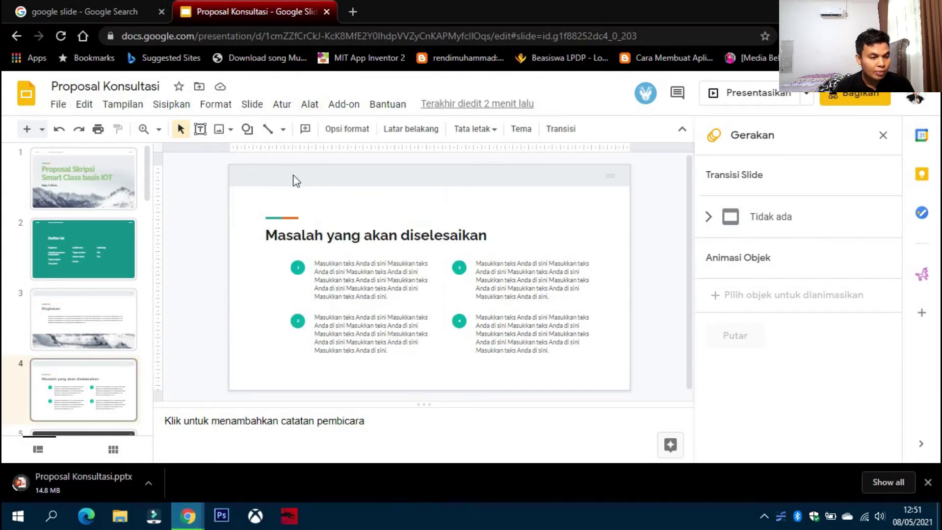
click(308, 104)
click(308, 104)
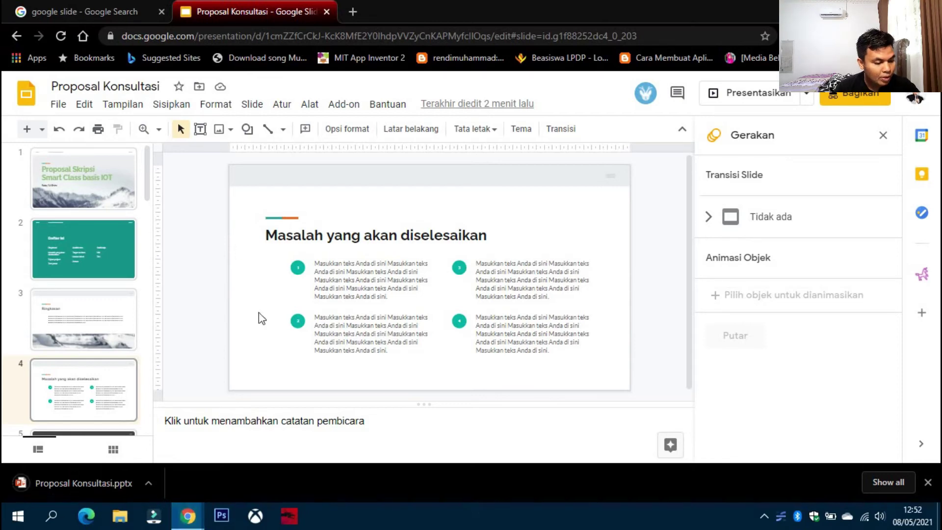
click(150, 483)
Open Proposal Konsultasi.pptx from its folder in PowerPoint and enable editing.
click(188, 436)
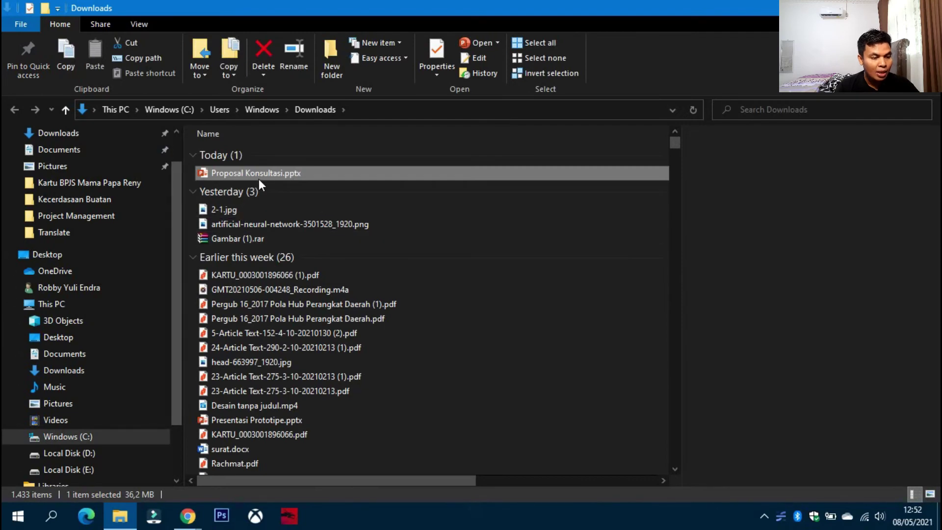
double_click(258, 178)
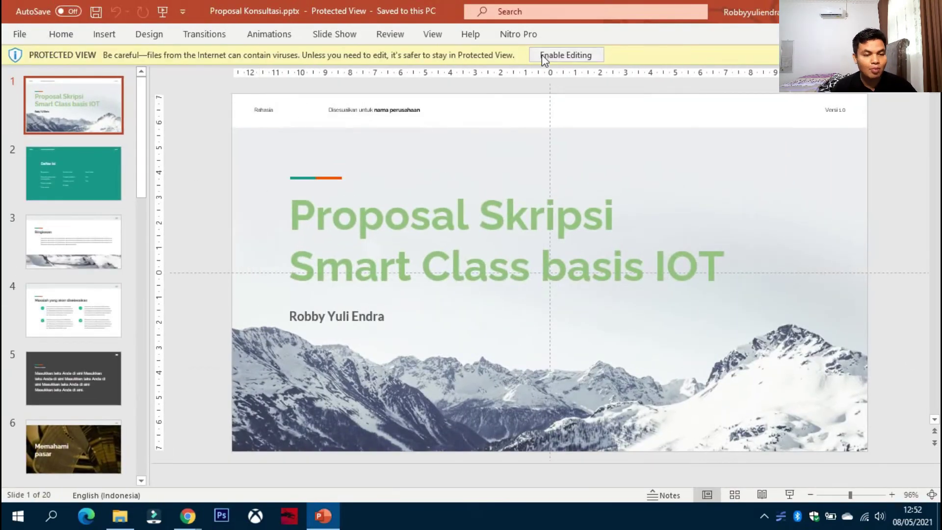
click(541, 55)
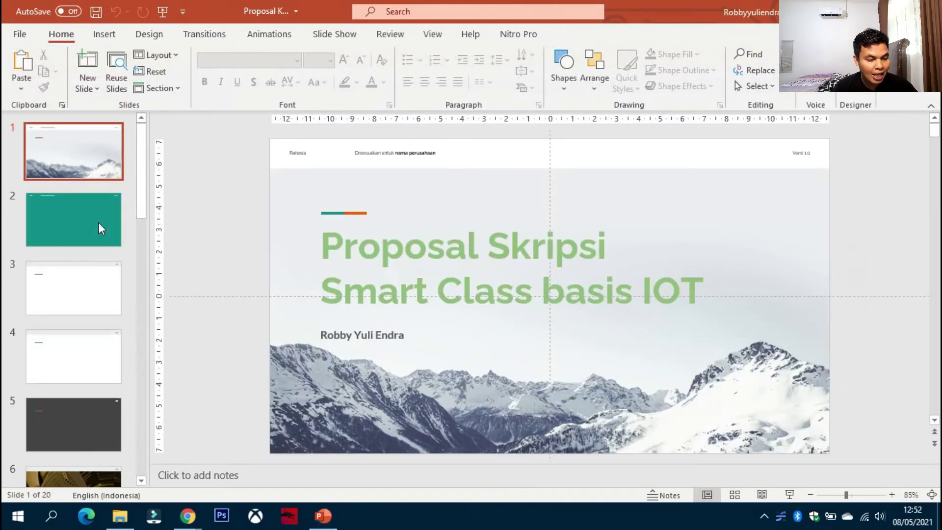
Check slides 3 through 7 in PowerPoint, then return to the Downloads folder.
click(99, 270)
click(99, 338)
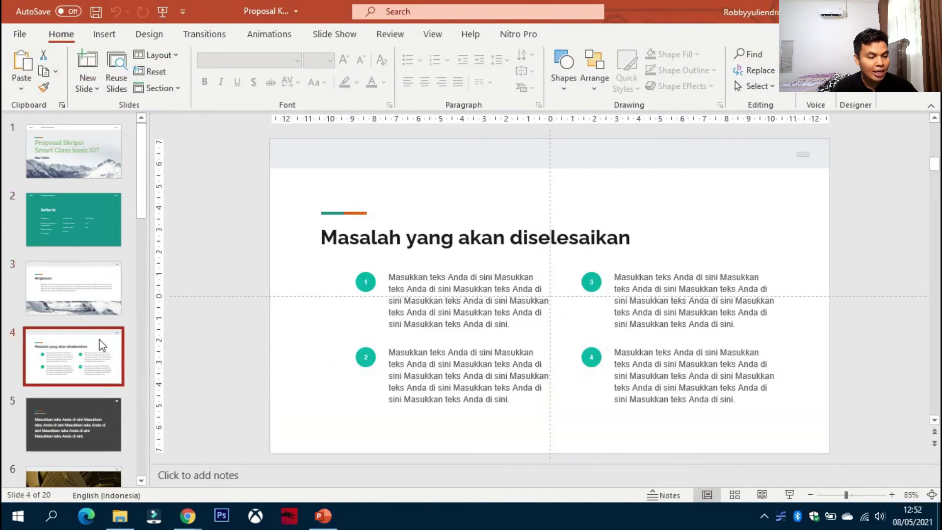
scroll(98, 345, down, 2)
click(95, 352)
scroll(90, 363, down, 2)
click(89, 374)
scroll(90, 392, down, 1)
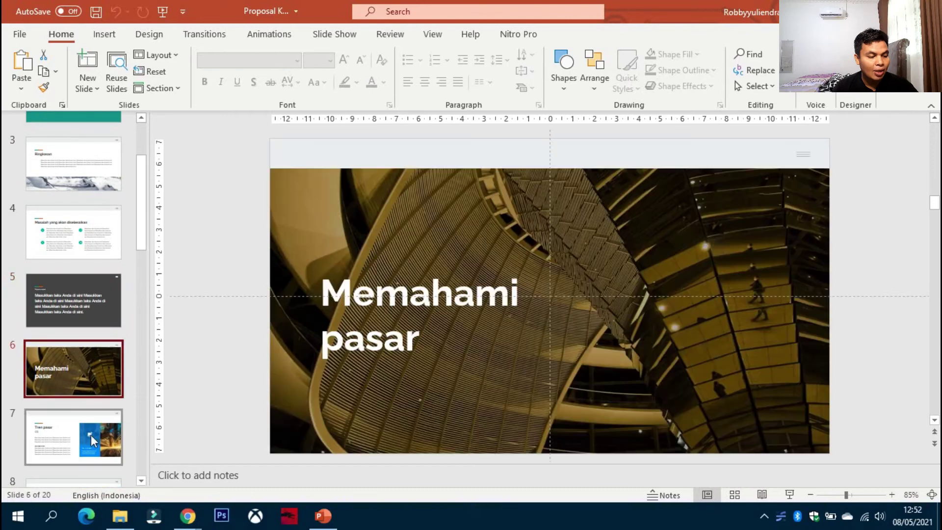
click(90, 429)
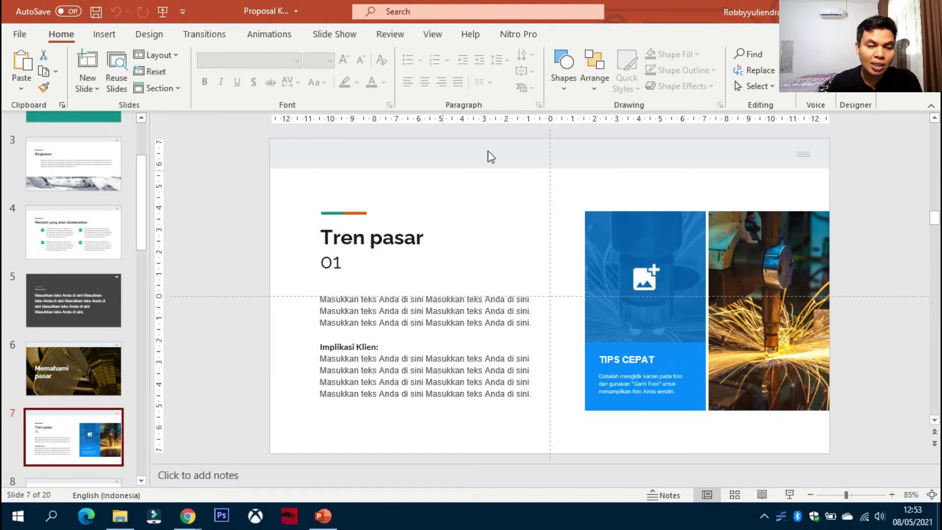
click(119, 516)
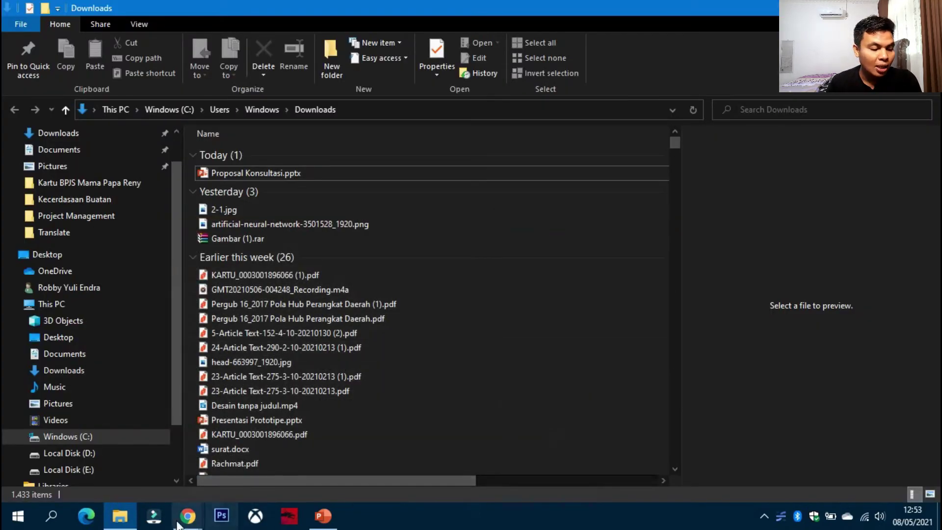
Switch from the view-only copy back to the editable deck on slide 4, 'Masalah yang akan diselesaikan'.
click(113, 475)
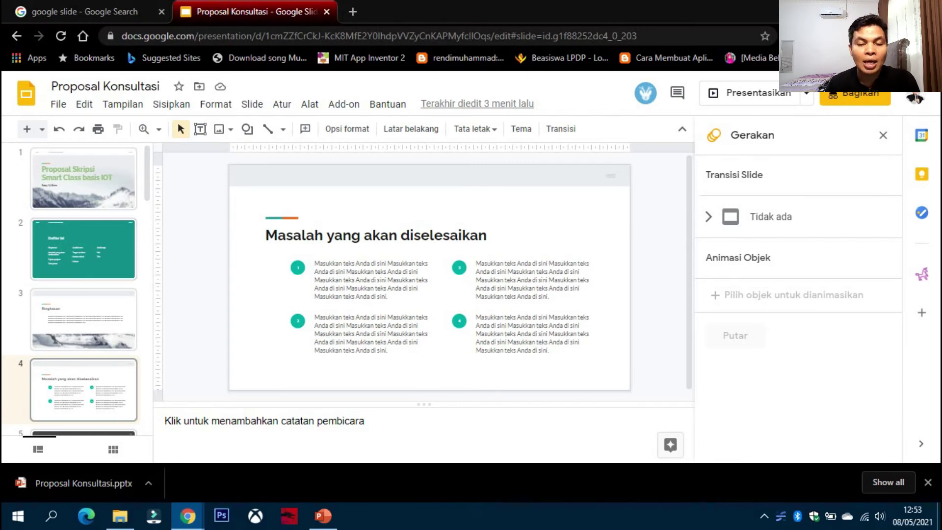
mouse_move(188, 516)
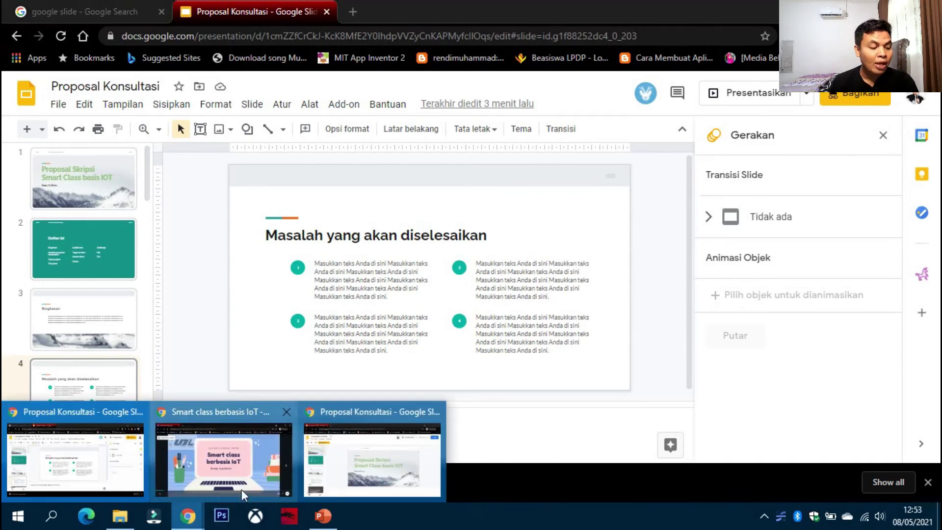
click(331, 462)
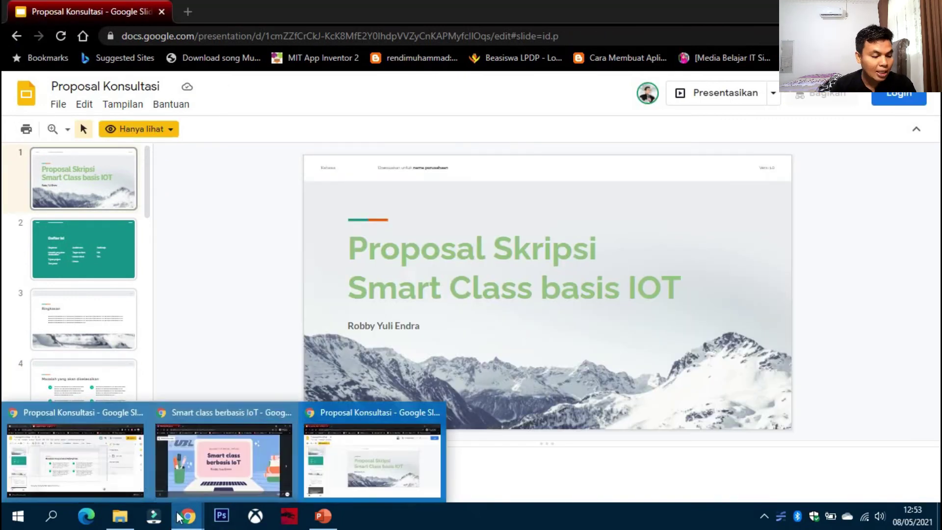
click(373, 466)
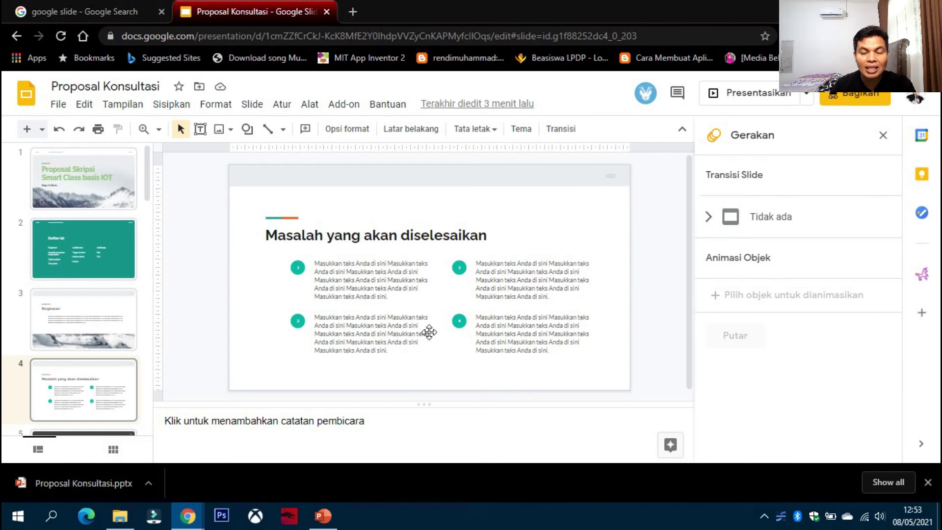